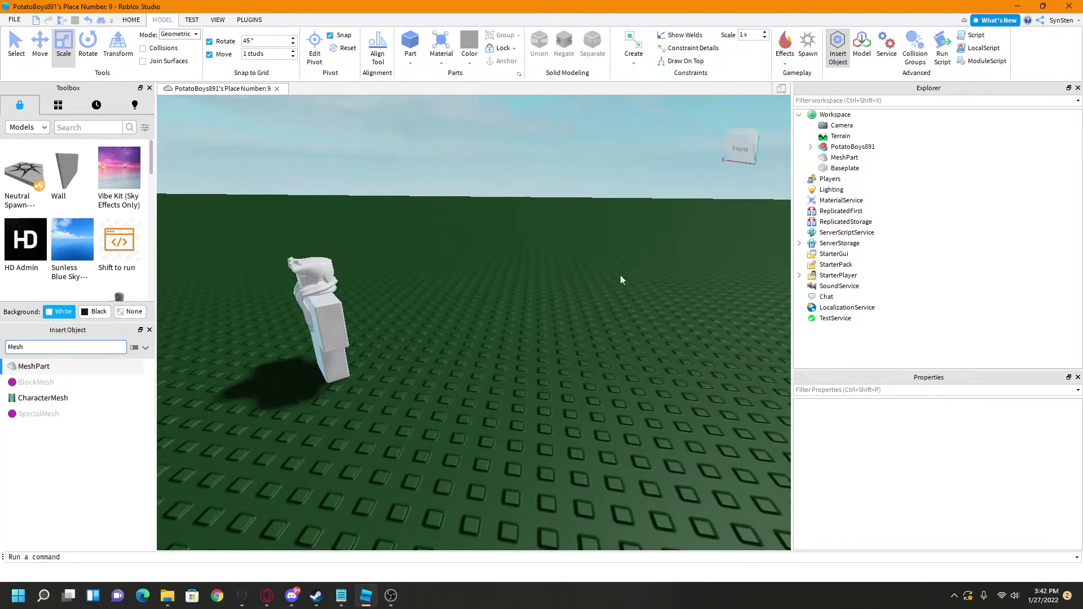
{"action": "right_click_drag", "start_coordinate": [620, 276], "coordinate": [632, 265]}
{"action": "scroll", "coordinate": [631, 266], "scroll_direction": "down", "scroll_amount": 1}
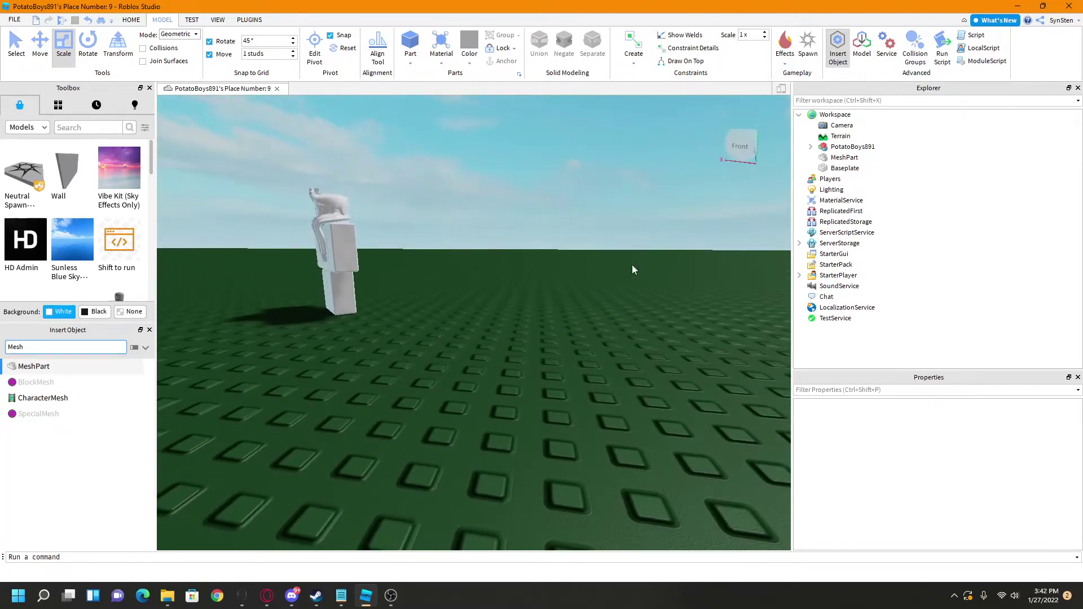
{"action": "key", "text": "e"}
{"action": "key", "text": "w"}
{"action": "right_click_drag", "start_coordinate": [635, 265], "coordinate": [636, 270]}
{"action": "right_click_drag", "start_coordinate": [440, 285], "coordinate": [439, 285]}
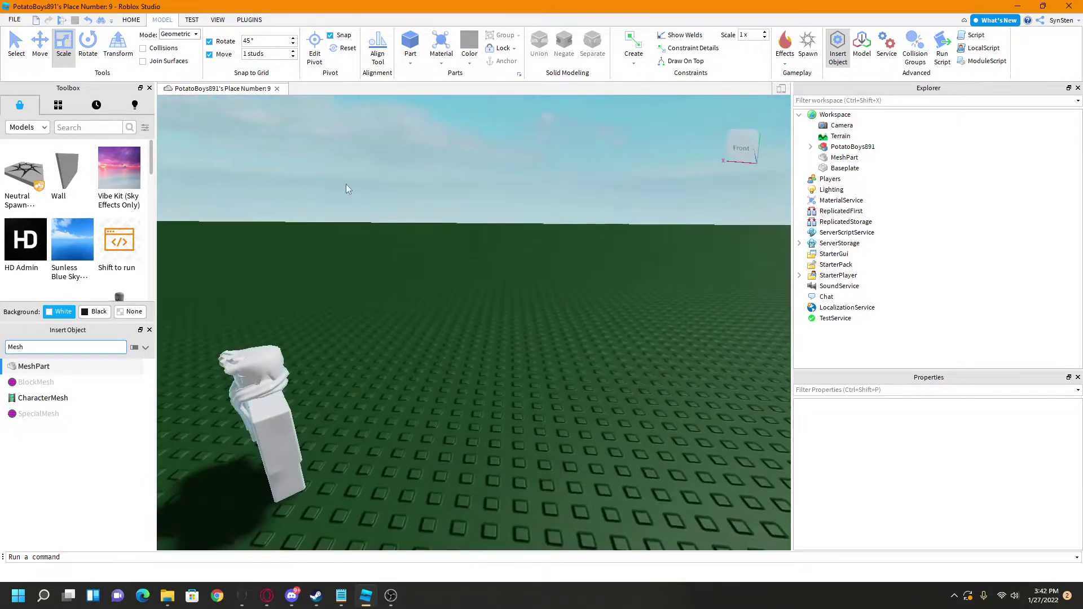
Insert the user's avatar as an R6 rig into the workspace with the Character Inserter
{"action": "left_click", "coordinate": [248, 20]}
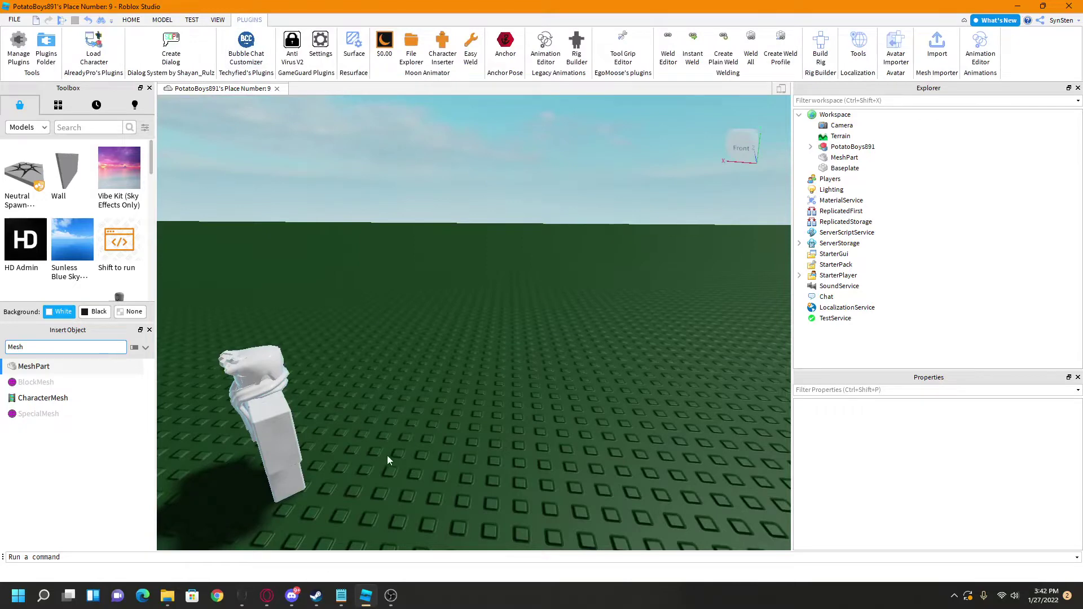
{"action": "right_click_drag", "start_coordinate": [421, 422], "coordinate": [421, 421]}
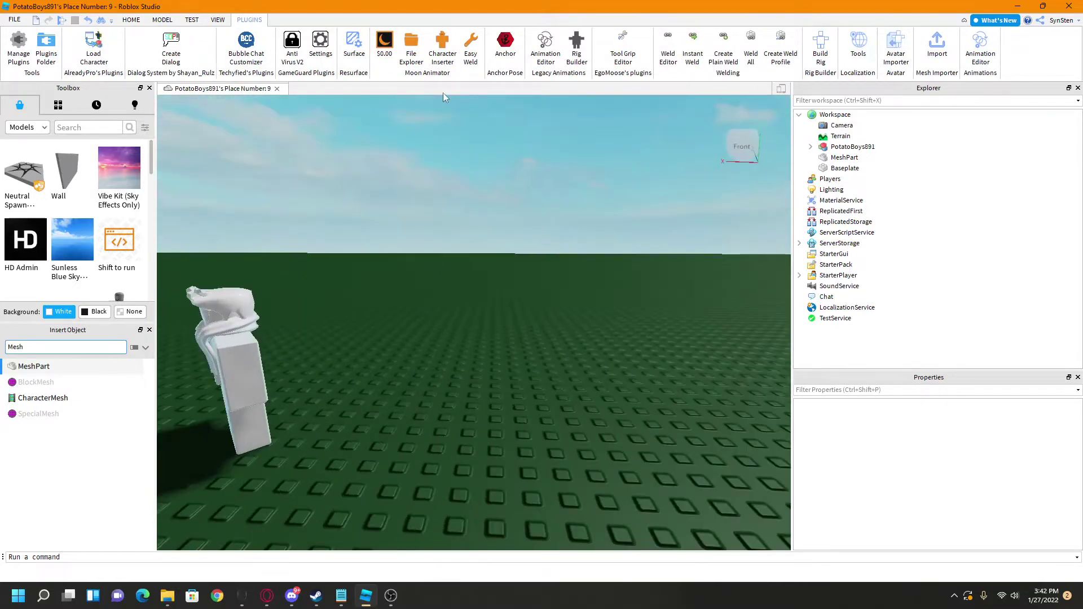
{"action": "left_click", "coordinate": [443, 53]}
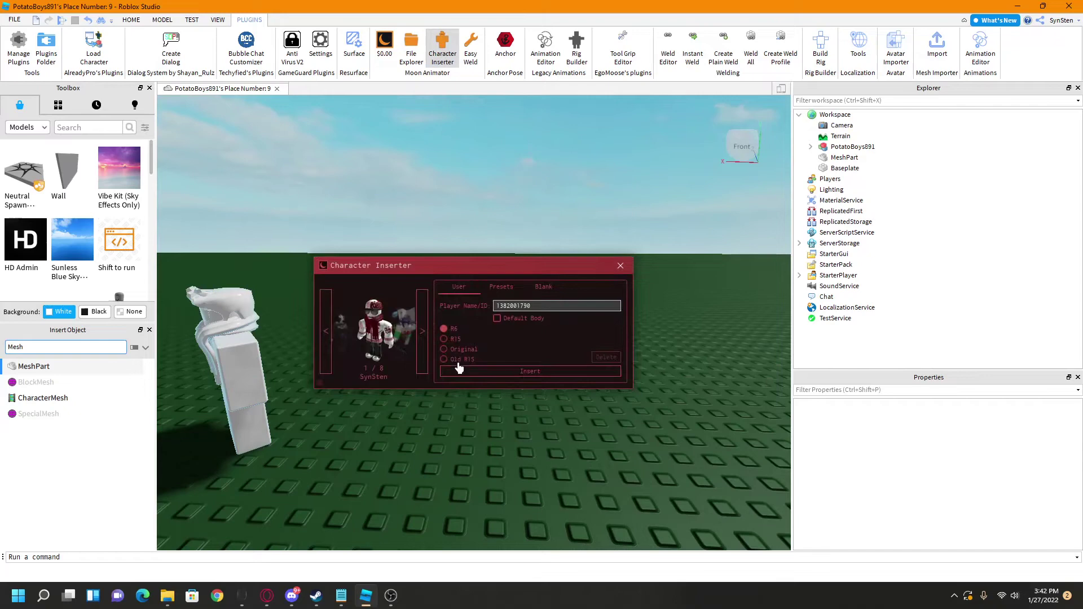
{"action": "left_click_drag", "start_coordinate": [475, 274], "coordinate": [471, 391]}
{"action": "right_click_drag", "start_coordinate": [473, 367], "coordinate": [473, 321]}
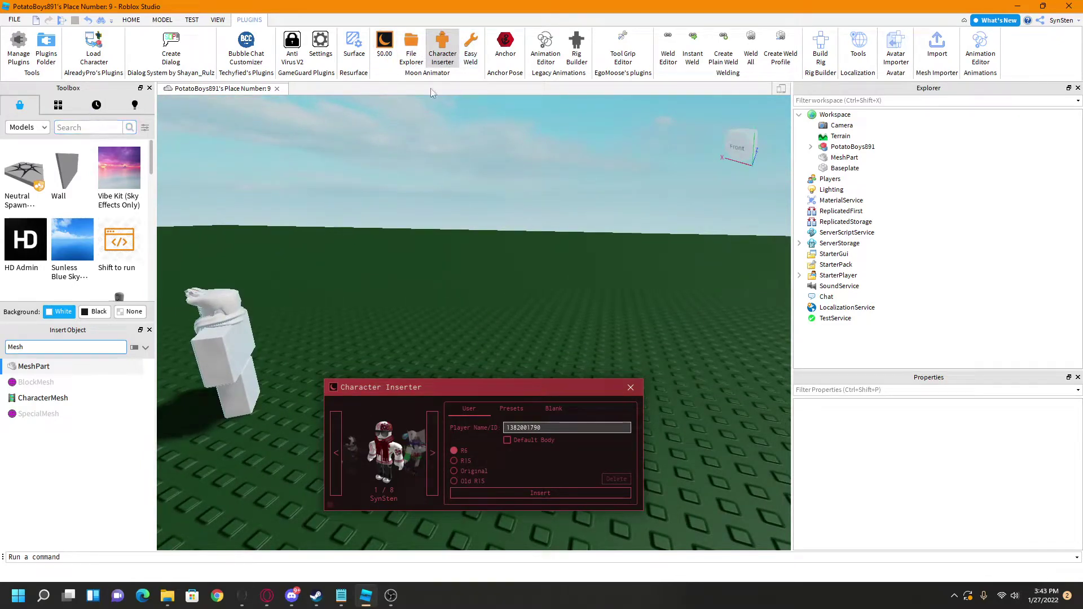
{"action": "left_click", "coordinate": [516, 495]}
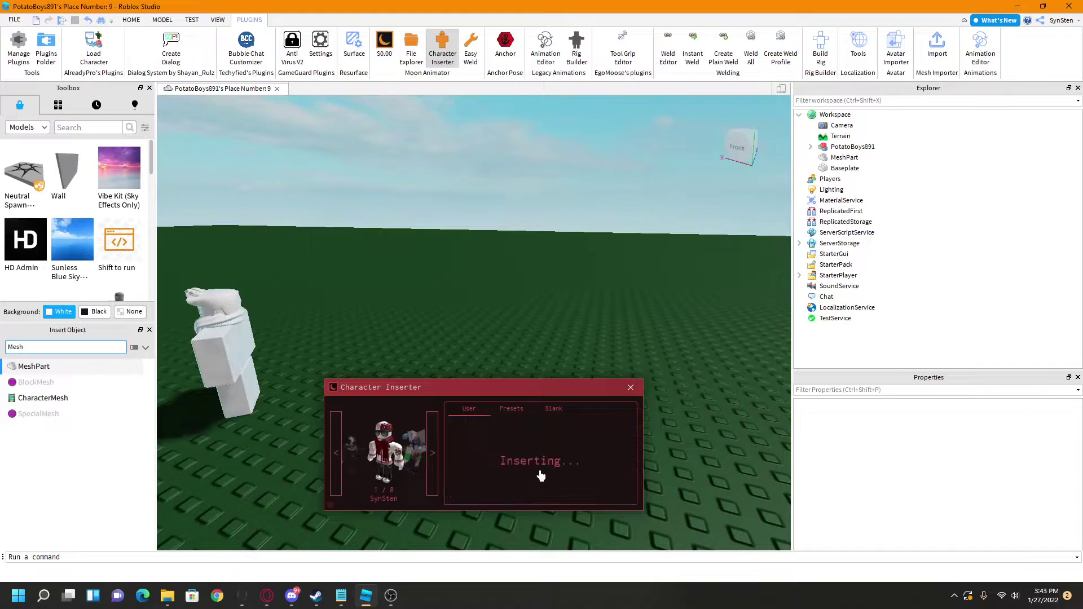
{"action": "left_click_drag", "start_coordinate": [472, 463], "coordinate": [485, 452]}
{"action": "right_click_drag", "start_coordinate": [486, 452], "coordinate": [519, 463]}
{"action": "scroll", "coordinate": [485, 452], "scroll_direction": "up", "scroll_amount": 4}
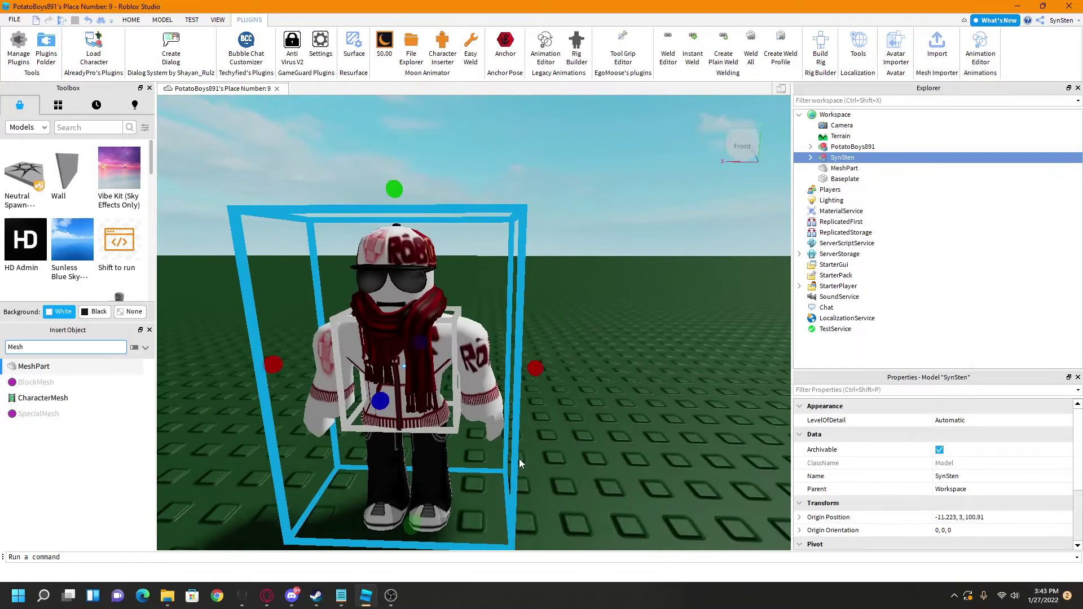
Move the inserted avatar sideways across the baseplate
{"action": "left_click_drag", "start_coordinate": [420, 459], "coordinate": [539, 457]}
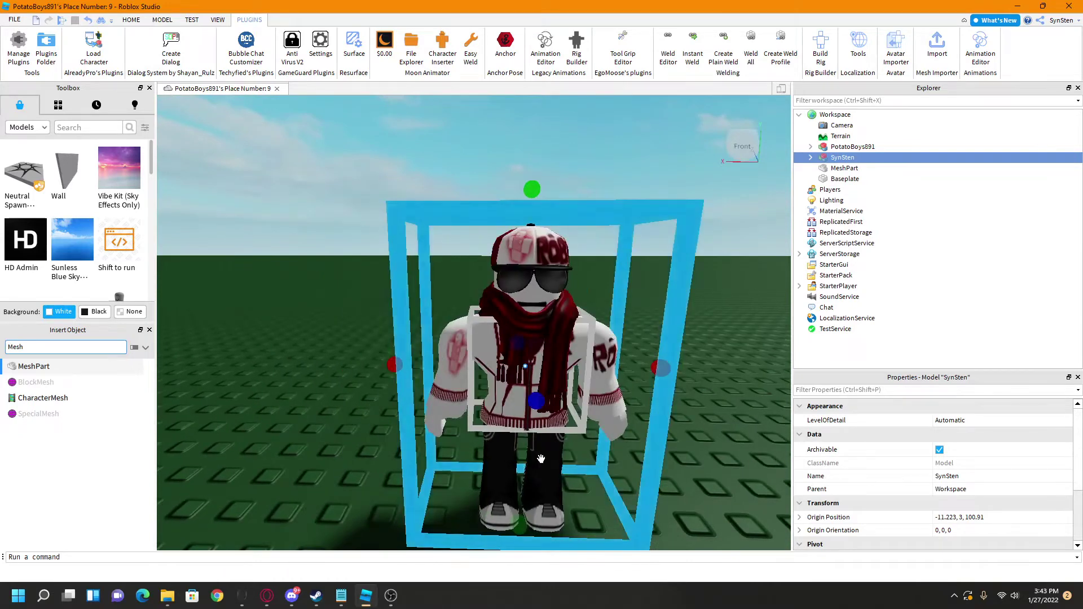
{"action": "left_click", "coordinate": [681, 479]}
{"action": "left_click", "coordinate": [567, 388]}
{"action": "right_click_drag", "start_coordinate": [567, 388], "coordinate": [600, 381]}
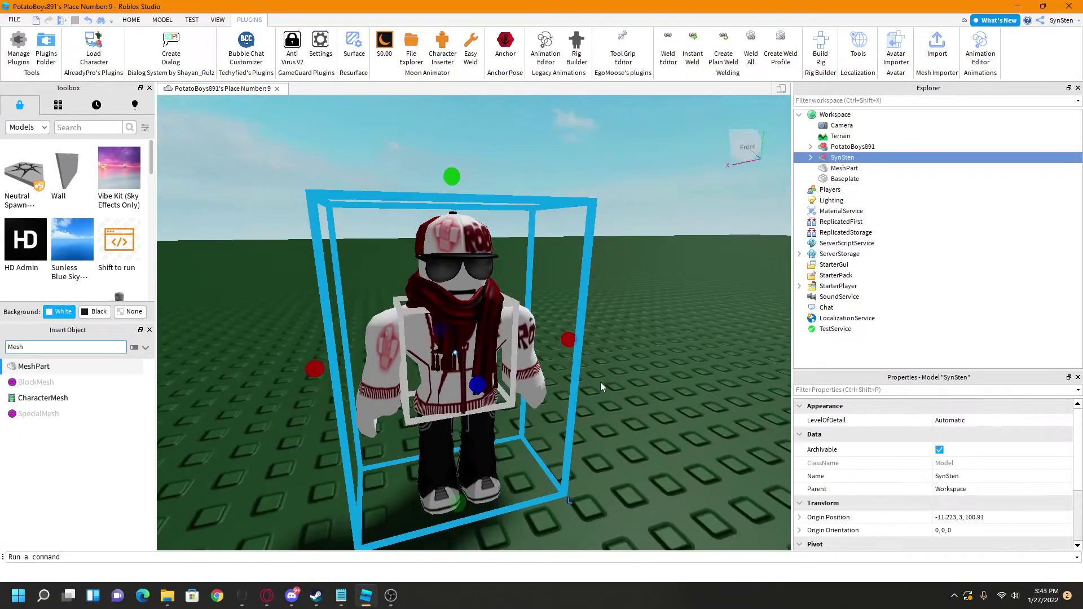
{"action": "right_click_drag", "start_coordinate": [509, 335], "coordinate": [509, 336]}
{"action": "key", "text": "d"}
{"action": "key", "text": "a"}
{"action": "key", "text": "s"}
{"action": "key", "text": "w"}
{"action": "key", "text": "e"}
{"action": "key", "text": "q"}
{"action": "key", "text": "d"}
Create a new animation named "pose" in Moon Animator, placing its window below the avatar's upper body
{"action": "left_click", "coordinate": [386, 57]}
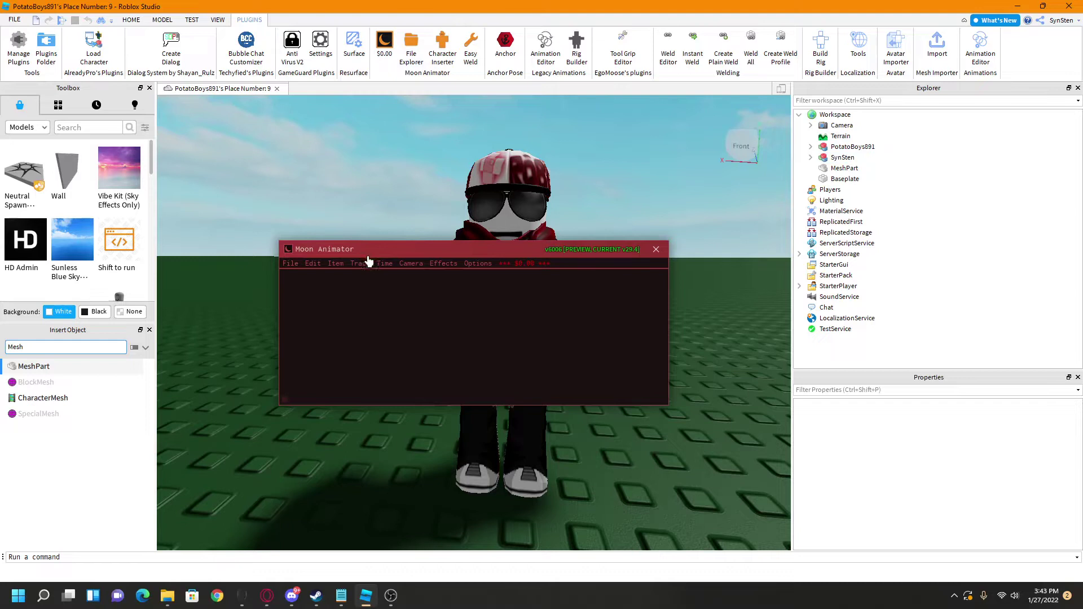
{"action": "left_click_drag", "start_coordinate": [368, 248], "coordinate": [395, 393]}
{"action": "left_click", "coordinate": [319, 420]}
{"action": "left_click", "coordinate": [315, 416]}
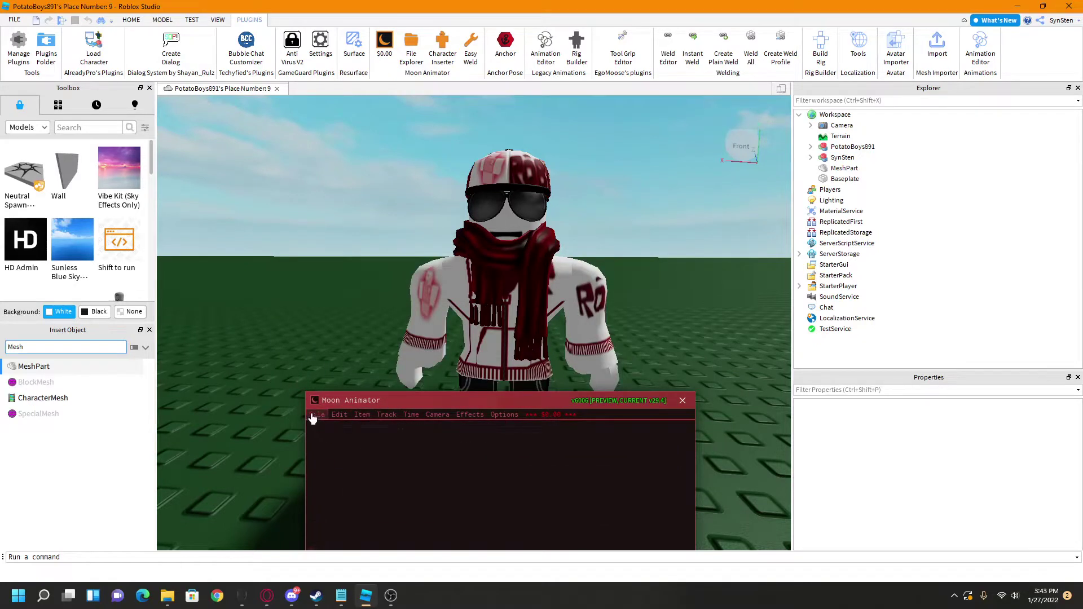
{"action": "left_click", "coordinate": [316, 416]}
{"action": "left_click", "coordinate": [321, 438]}
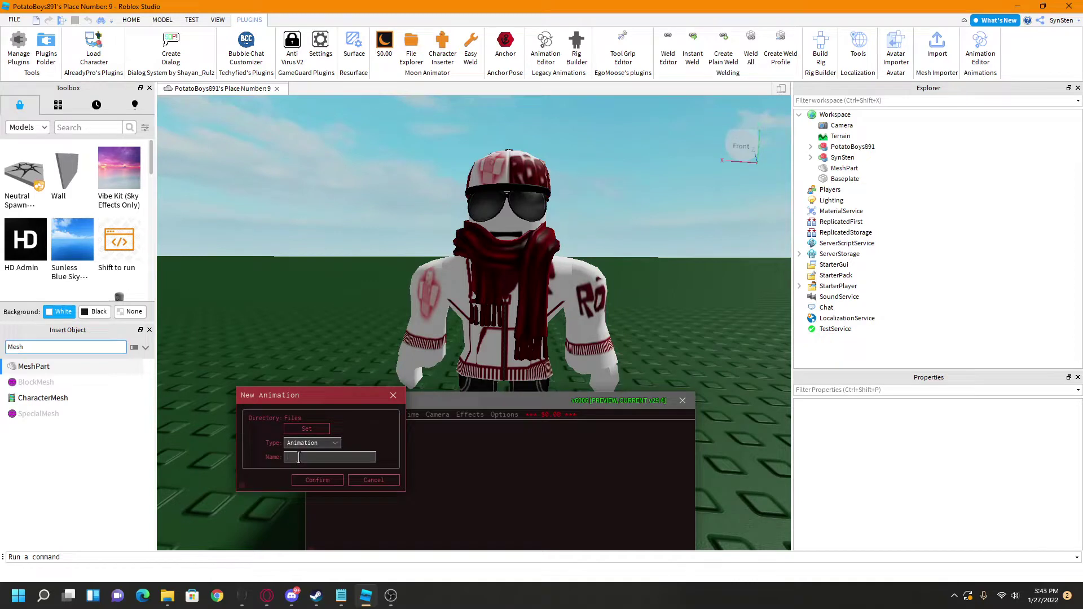
{"action": "left_click", "coordinate": [317, 480]}
Add the avatar rig as an item to the pose animation
{"action": "left_click", "coordinate": [314, 430]}
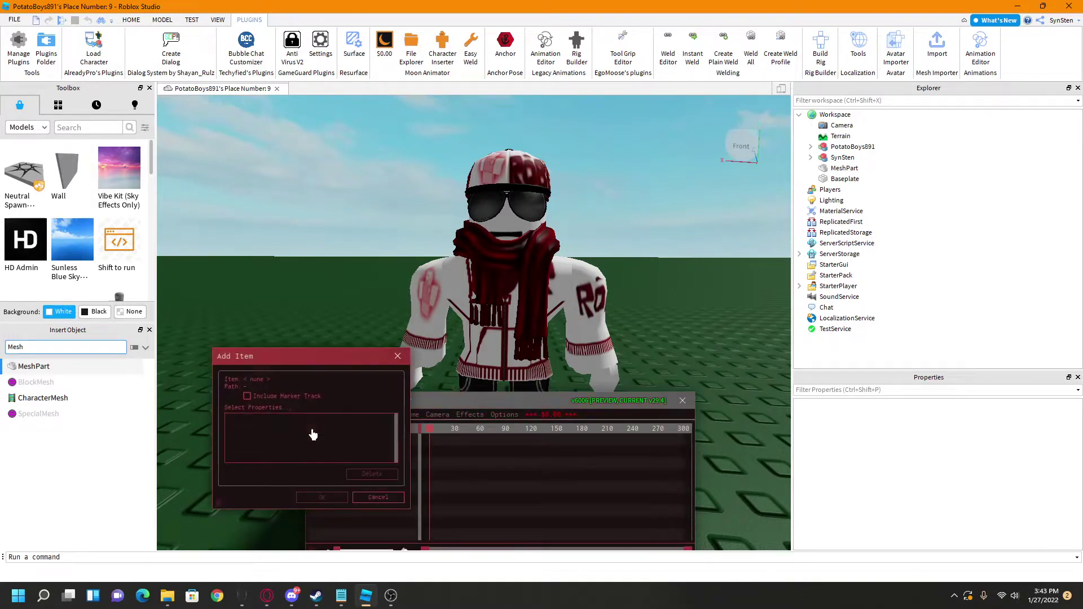
{"action": "left_click", "coordinate": [484, 356]}
{"action": "left_click", "coordinate": [338, 499]}
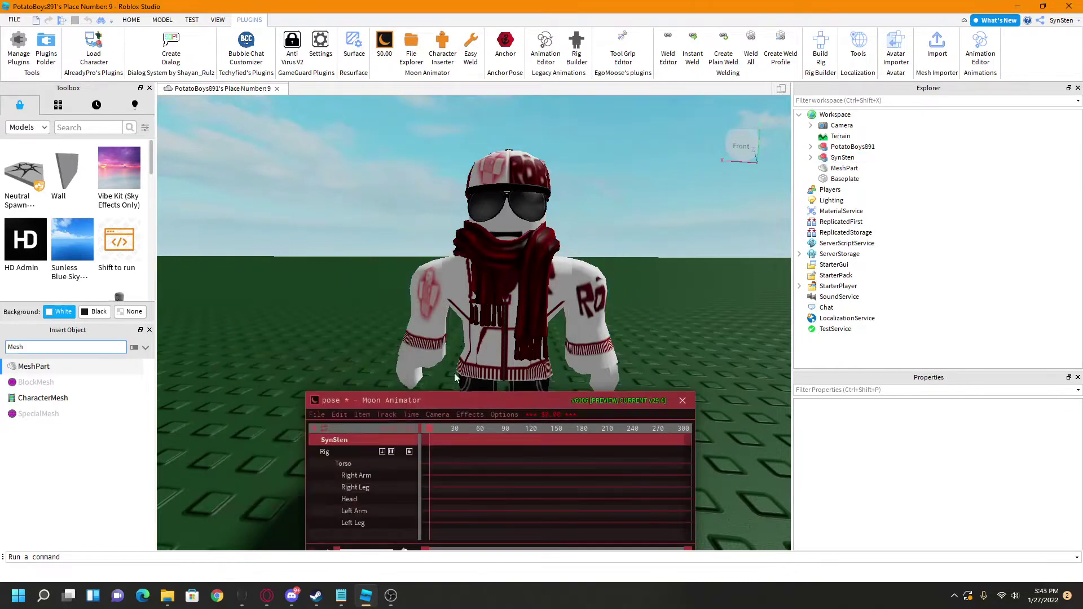
Rotate the rig's Head so it turns toward the avatar's right side at the first frame
{"action": "right_click_drag", "start_coordinate": [455, 373], "coordinate": [473, 363]}
{"action": "left_click_drag", "start_coordinate": [413, 403], "coordinate": [414, 475]}
{"action": "key", "text": "q"}
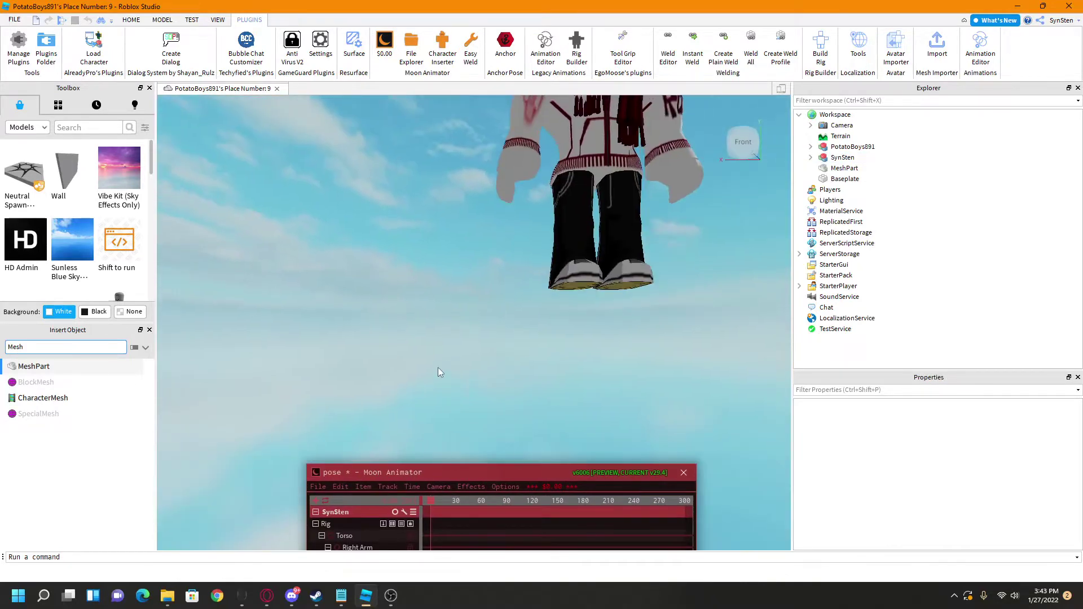
{"action": "key", "text": "e"}
{"action": "right_click_drag", "start_coordinate": [438, 368], "coordinate": [497, 341]}
{"action": "scroll", "coordinate": [434, 411], "scroll_direction": "down", "scroll_amount": 5}
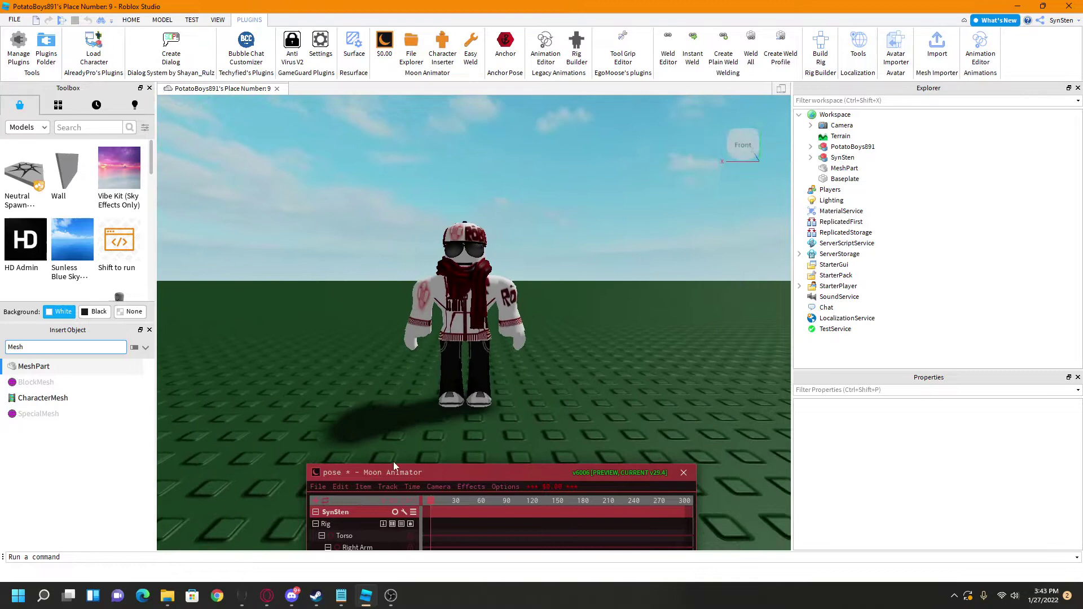
{"action": "left_click_drag", "start_coordinate": [432, 481], "coordinate": [399, 412]}
{"action": "left_click", "coordinate": [359, 489]}
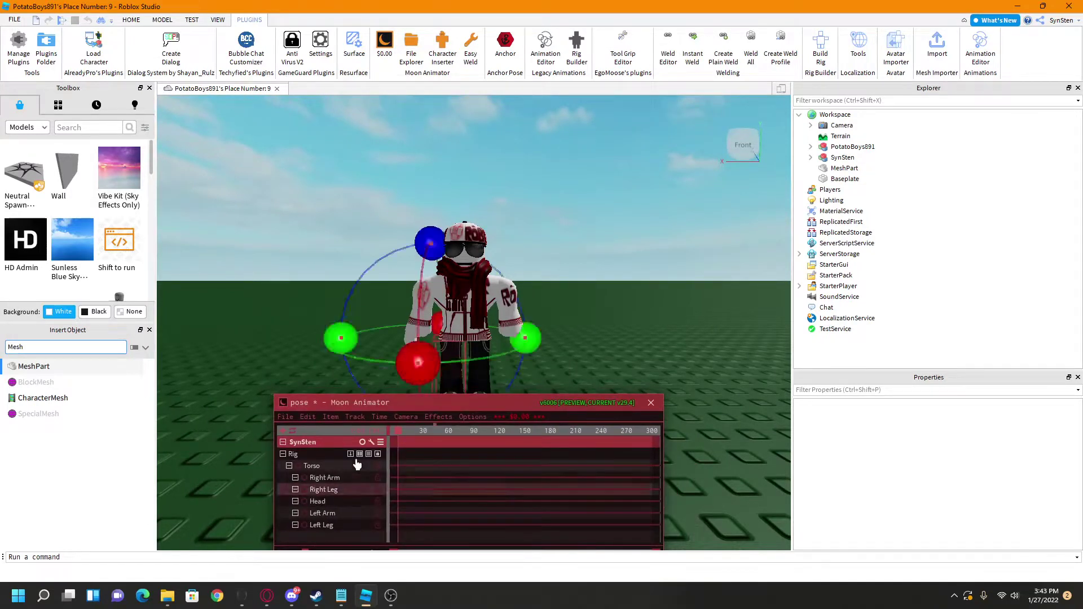
{"action": "left_click", "coordinate": [322, 501]}
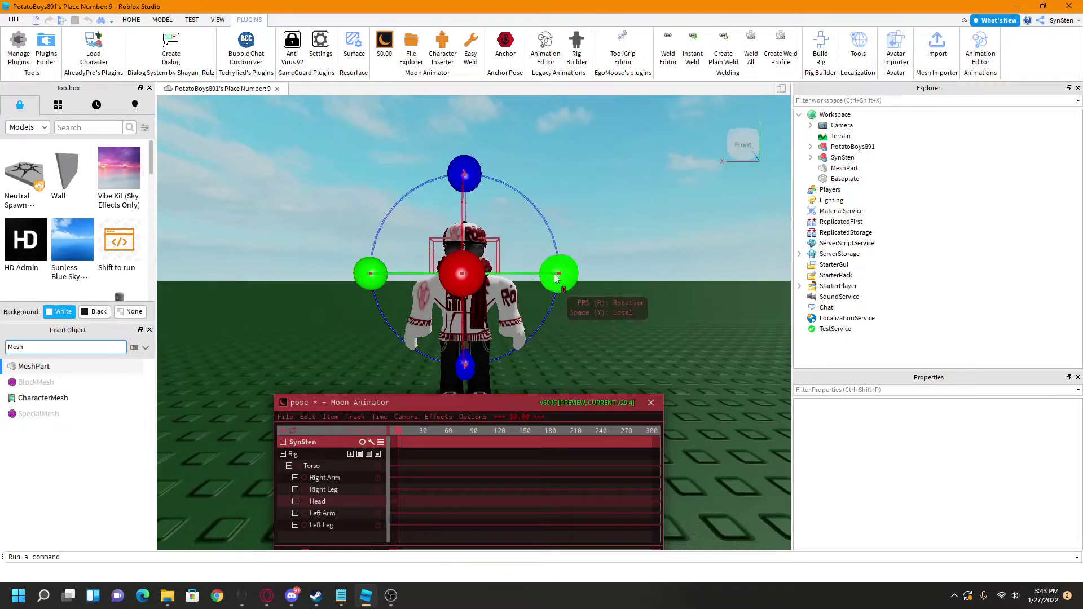
{"action": "left_click_drag", "start_coordinate": [553, 273], "coordinate": [692, 278]}
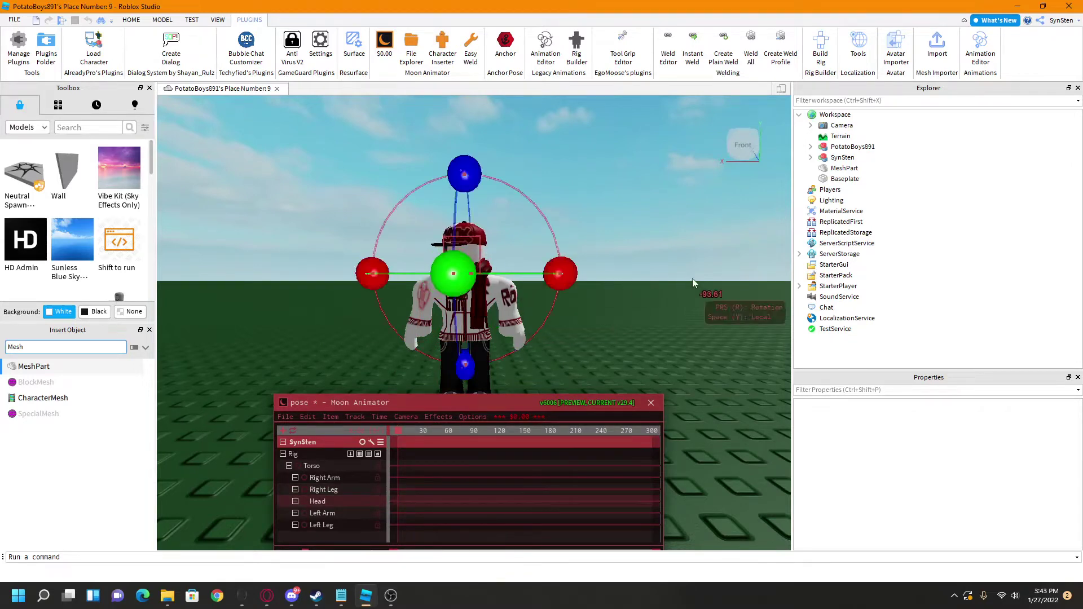
{"action": "right_click_drag", "start_coordinate": [692, 279], "coordinate": [682, 279]}
{"action": "key", "text": "a"}
{"action": "left_click_drag", "start_coordinate": [535, 376], "coordinate": [586, 302]}
{"action": "right_click_drag", "start_coordinate": [587, 301], "coordinate": [584, 306]}
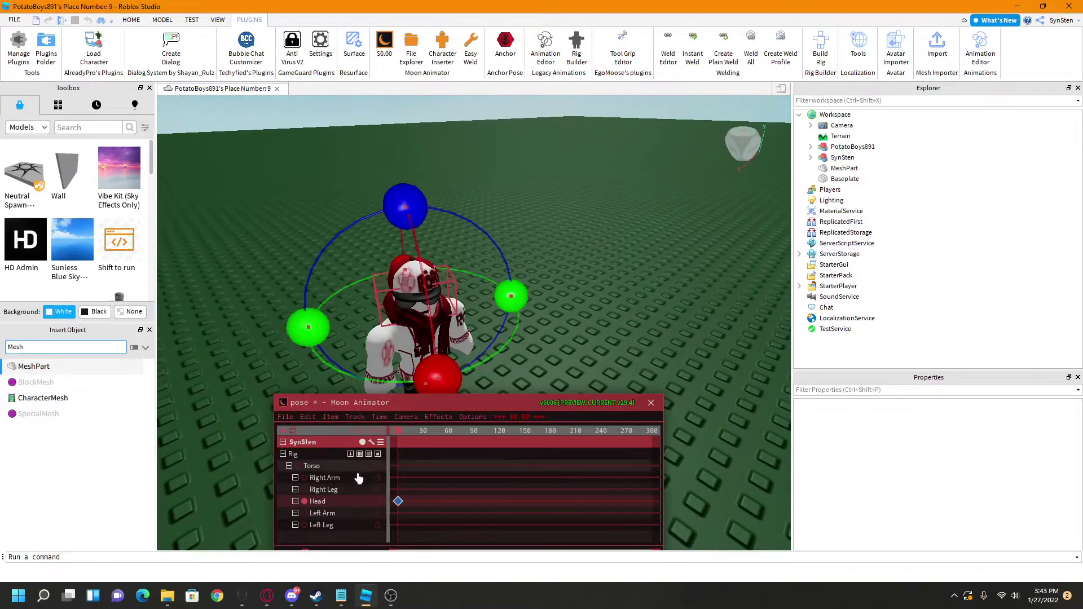
Raise the rig's Right Arm outward by about 60° and rotate it forward by about 38°
{"action": "left_click", "coordinate": [341, 492]}
{"action": "key", "text": "s"}
{"action": "right_click_drag", "start_coordinate": [459, 350], "coordinate": [459, 350]}
{"action": "left_click", "coordinate": [325, 480]}
{"action": "right_click_drag", "start_coordinate": [384, 384], "coordinate": [384, 384]}
{"action": "key", "text": "w"}
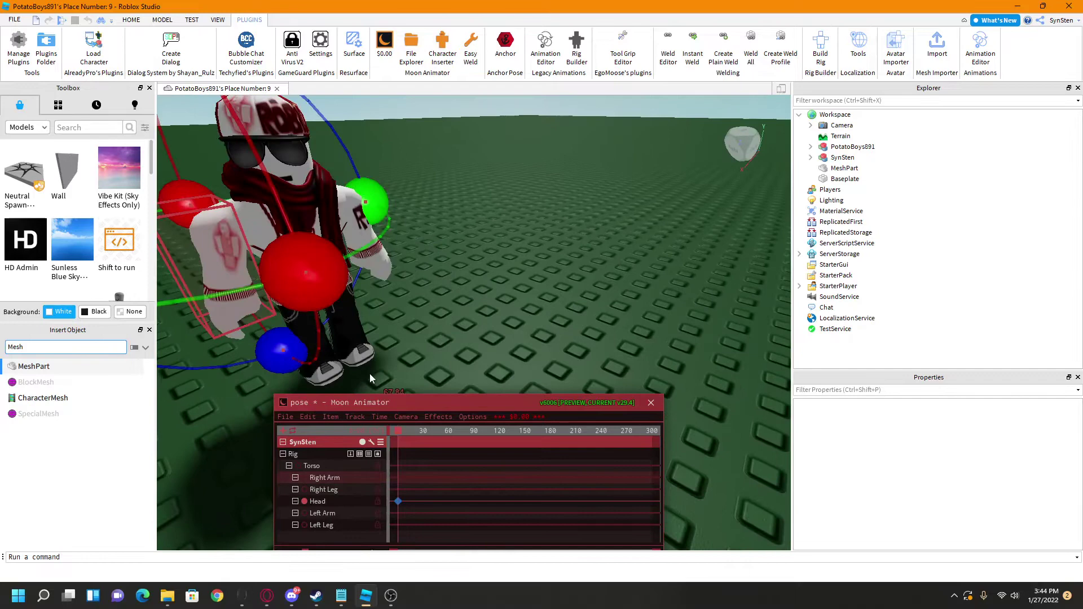
{"action": "key", "text": "s"}
{"action": "left_click_drag", "start_coordinate": [352, 367], "coordinate": [238, 373]}
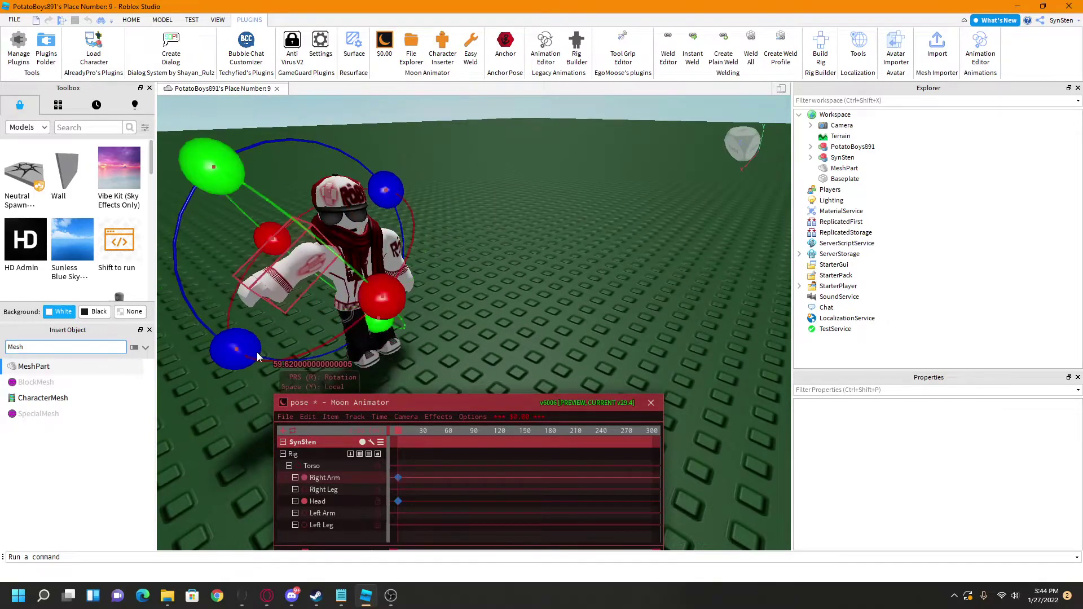
{"action": "left_click_drag", "start_coordinate": [382, 298], "coordinate": [454, 241]}
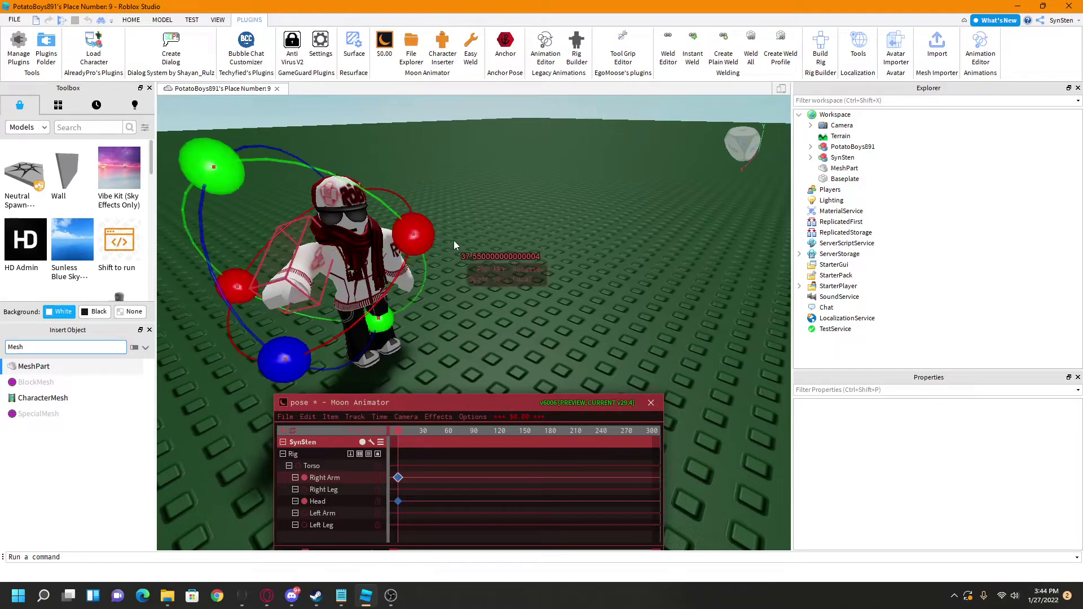
Deselect the arm and move the Moon Animator window clear of the posed avatar
{"action": "left_click", "coordinate": [455, 316]}
{"action": "key", "text": "d"}
{"action": "right_click_drag", "start_coordinate": [453, 316], "coordinate": [453, 315]}
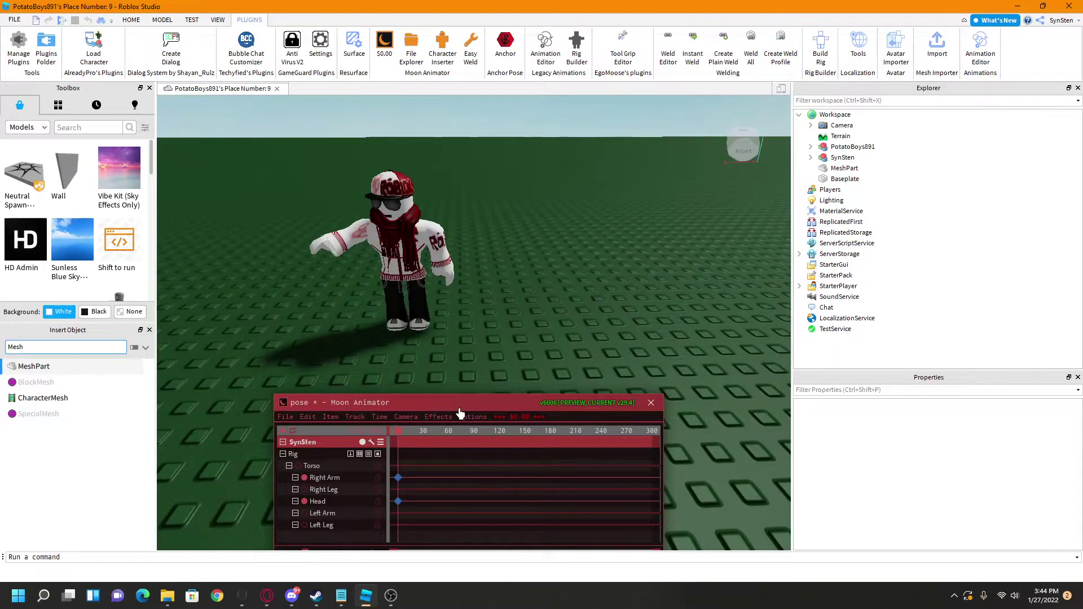
{"action": "key", "text": "a"}
{"action": "key", "text": "d"}
{"action": "left_click_drag", "start_coordinate": [436, 398], "coordinate": [408, 498]}
Export the posed avatar model from the workspace to a mesh file under a new file name
{"action": "left_click", "coordinate": [842, 157]}
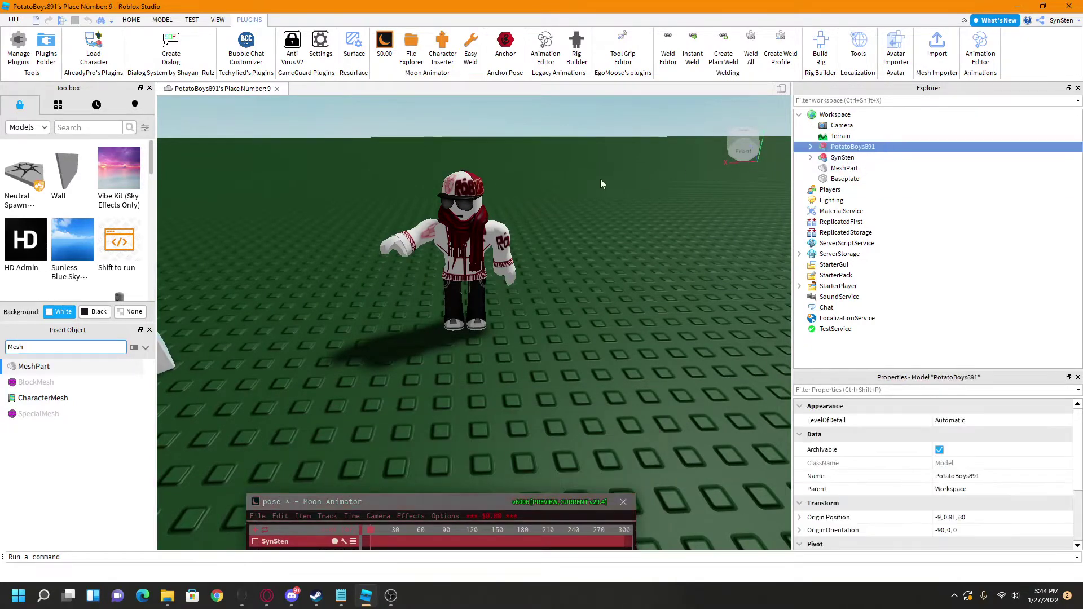
{"action": "scroll", "coordinate": [570, 305], "scroll_direction": "up", "scroll_amount": 3}
{"action": "key", "text": "e"}
{"action": "right_click_drag", "start_coordinate": [570, 300], "coordinate": [574, 300]}
{"action": "left_click_drag", "start_coordinate": [363, 511], "coordinate": [385, 512]}
{"action": "left_click", "coordinate": [842, 158]}
{"action": "right_click_drag", "start_coordinate": [518, 278], "coordinate": [518, 278]}
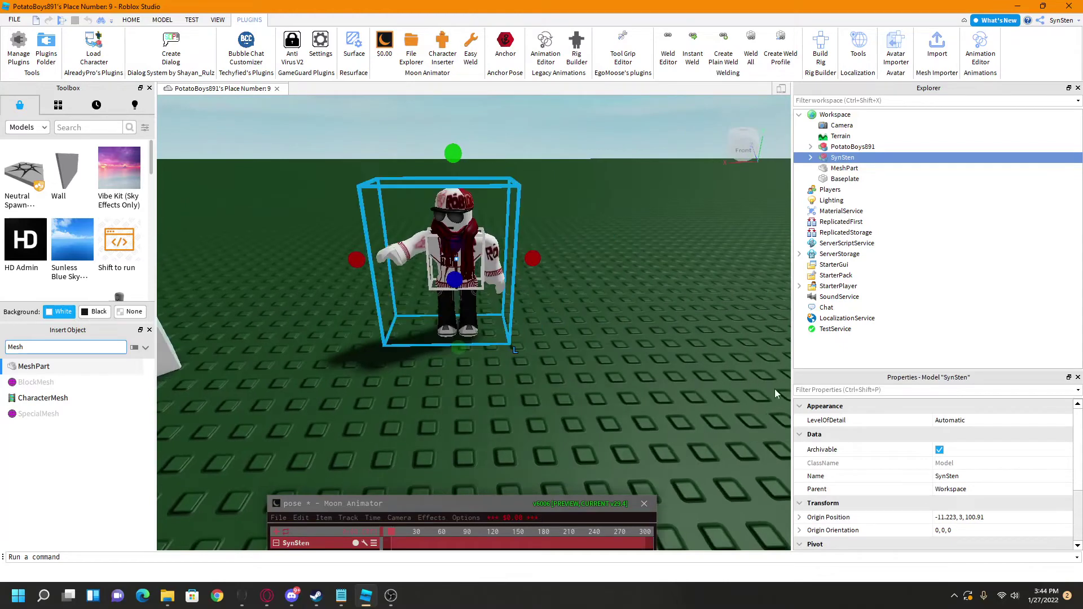
{"action": "right_click", "coordinate": [844, 157]}
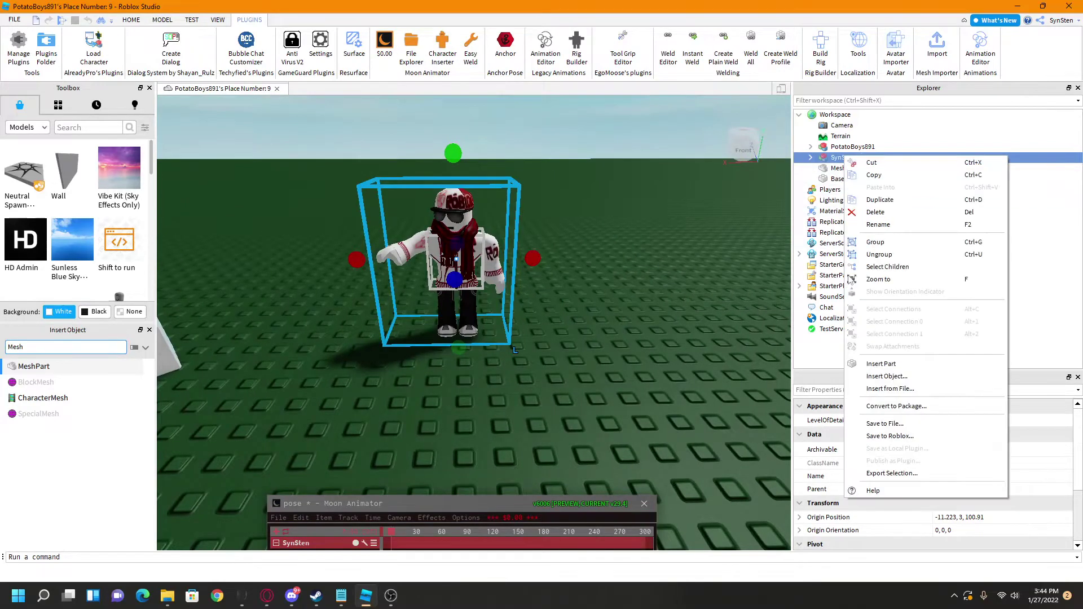
{"action": "left_click", "coordinate": [863, 473]}
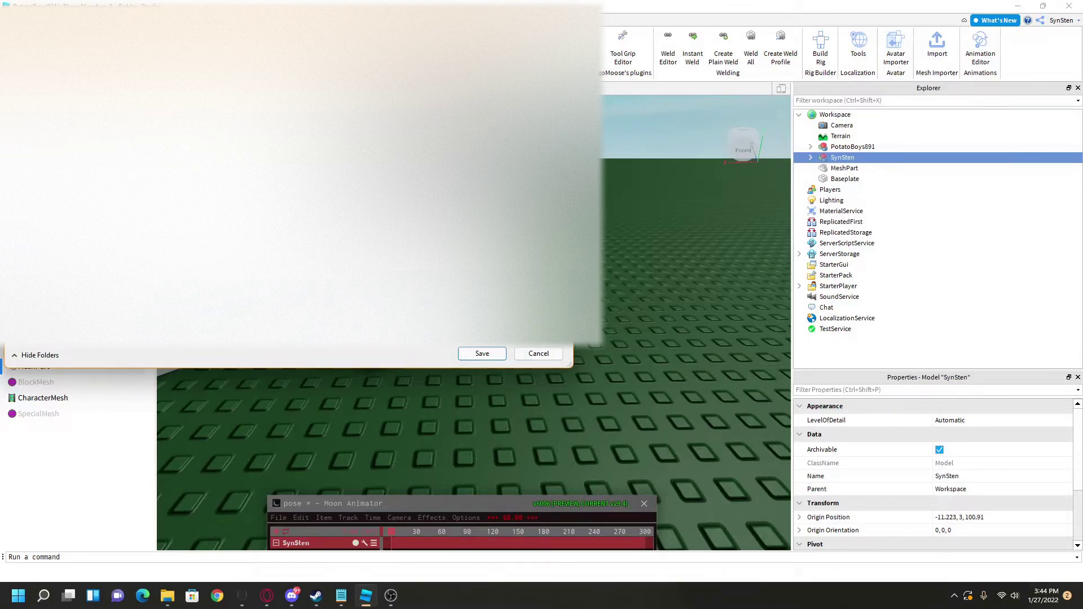
{"action": "type", "text": "S"}
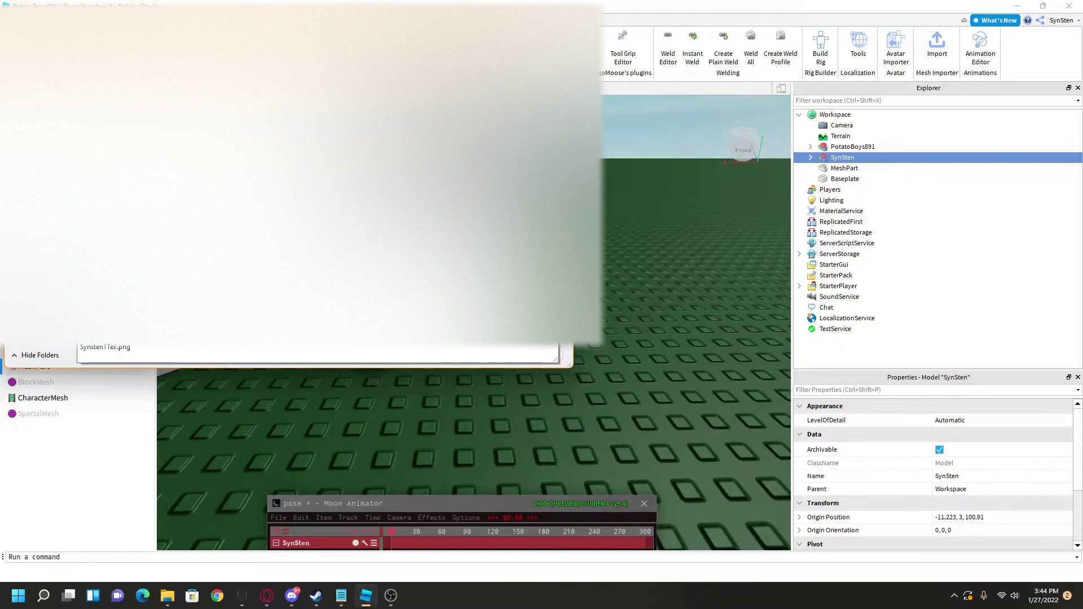
{"action": "type", "text": "2"}
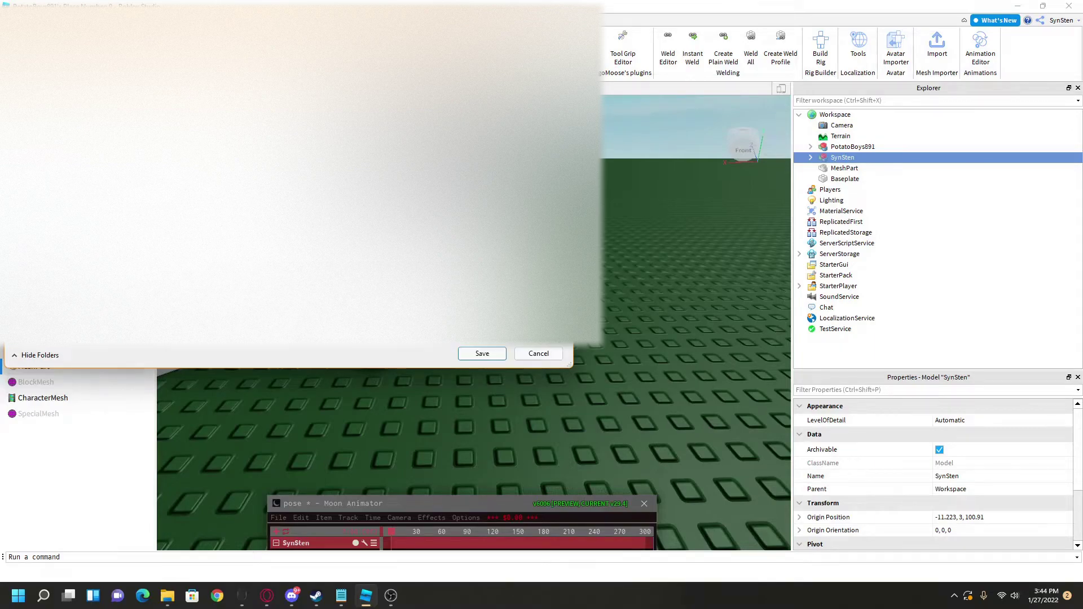
{"action": "left_click", "coordinate": [466, 350]}
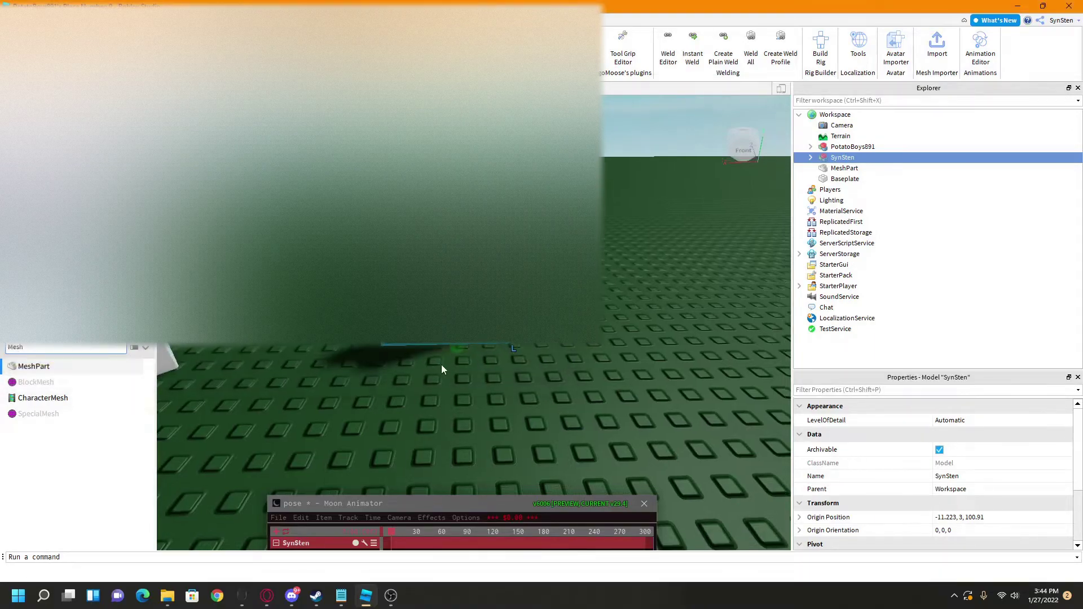
Move the posed avatar aside to about -6.8, 3, 101.9 and insert a new MeshPart on the baseplate beside it
{"action": "left_click", "coordinate": [605, 371]}
{"action": "right_click_drag", "start_coordinate": [441, 364], "coordinate": [542, 341]}
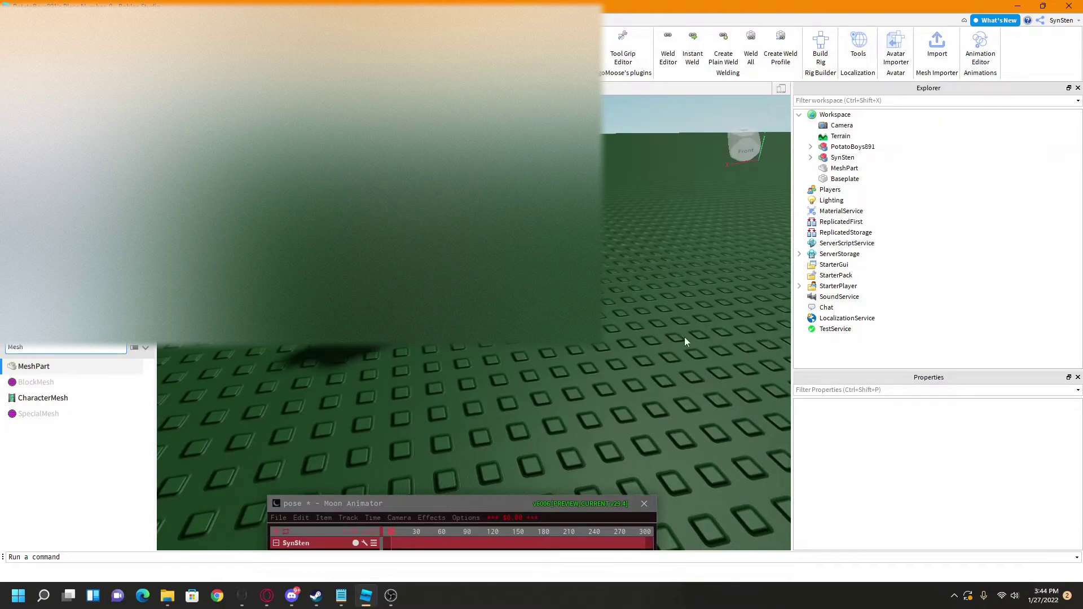
{"action": "left_click_drag", "start_coordinate": [417, 251], "coordinate": [299, 330]}
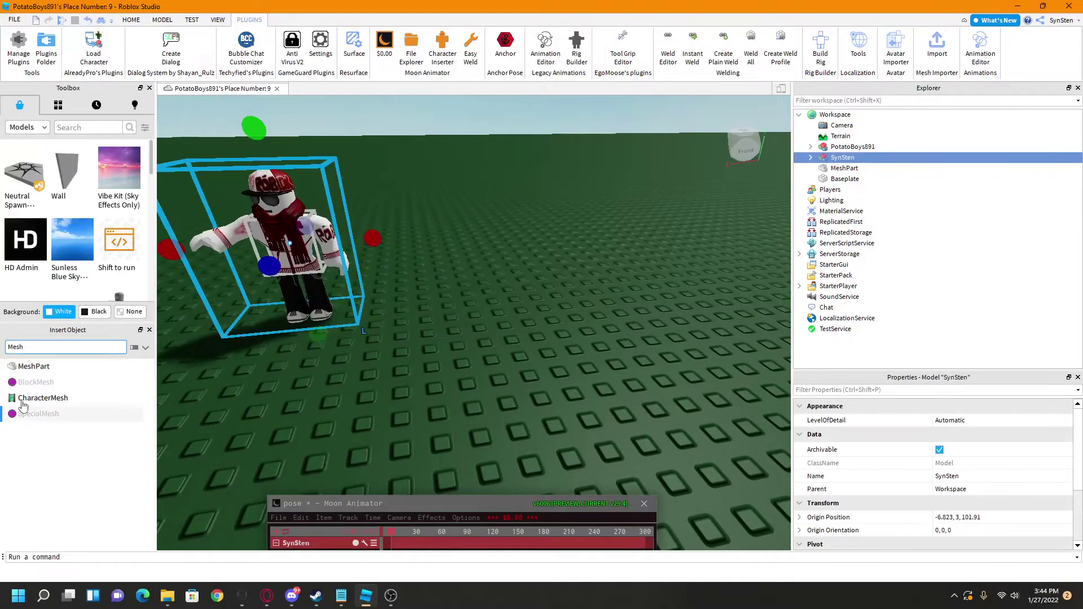
{"action": "left_click_drag", "start_coordinate": [12, 366], "coordinate": [493, 342]}
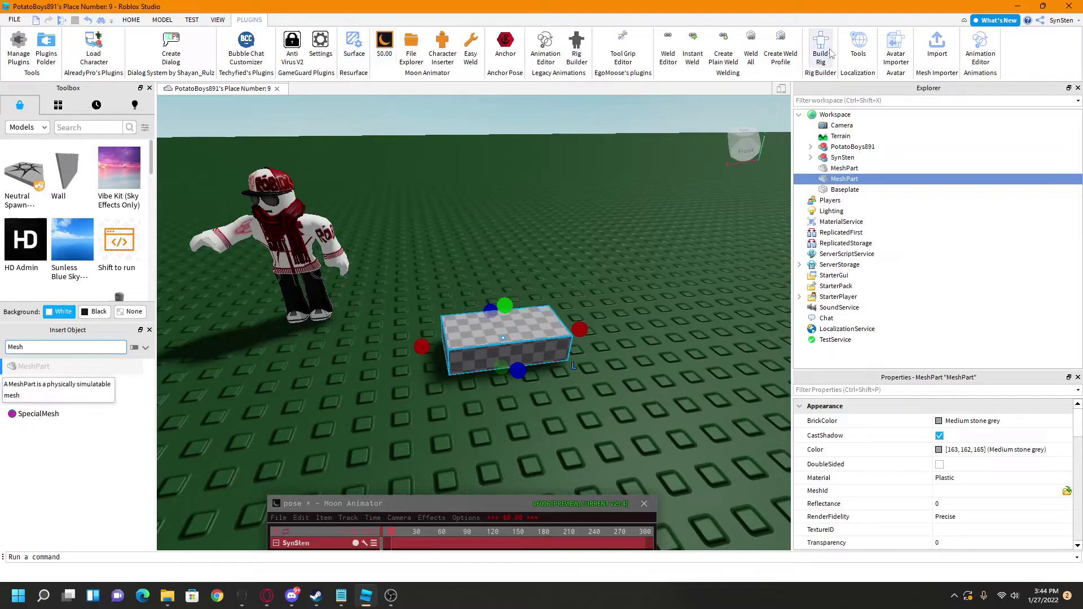
Load the exported avatar mesh file into the selected MeshPart's MeshId, declining to move it to the file's location data
{"action": "left_click", "coordinate": [164, 19]}
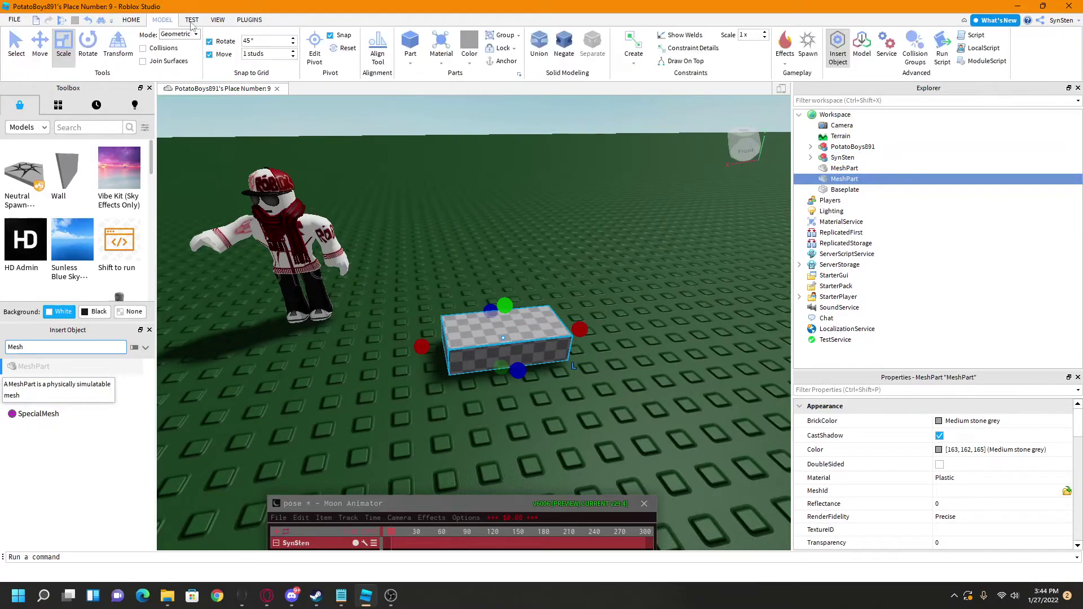
{"action": "left_click", "coordinate": [837, 51]}
{"action": "left_click", "coordinate": [837, 51]}
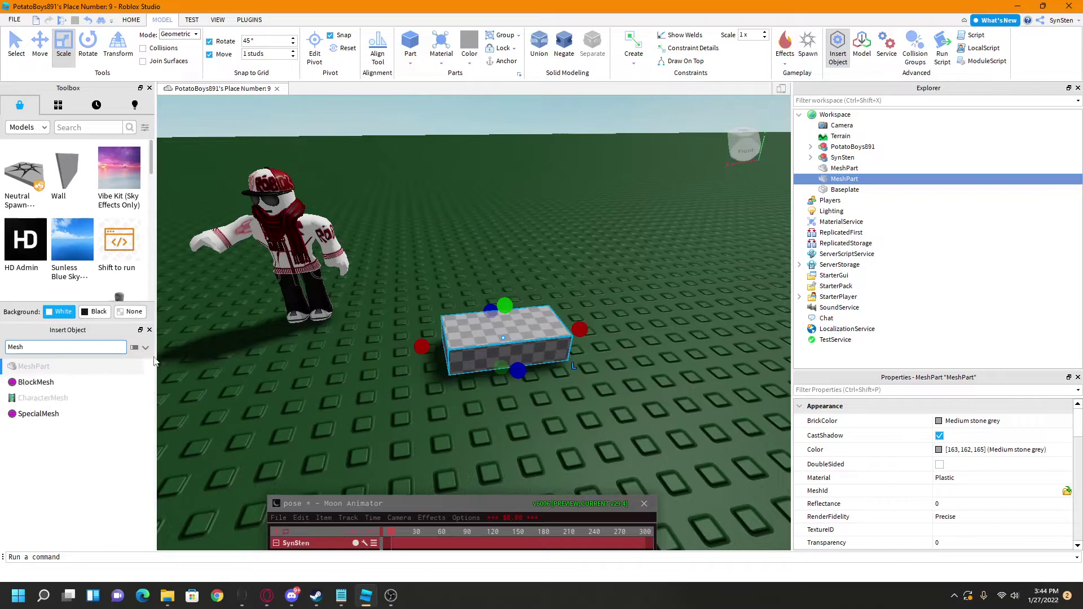
{"action": "right_click_drag", "start_coordinate": [404, 431], "coordinate": [491, 394]}
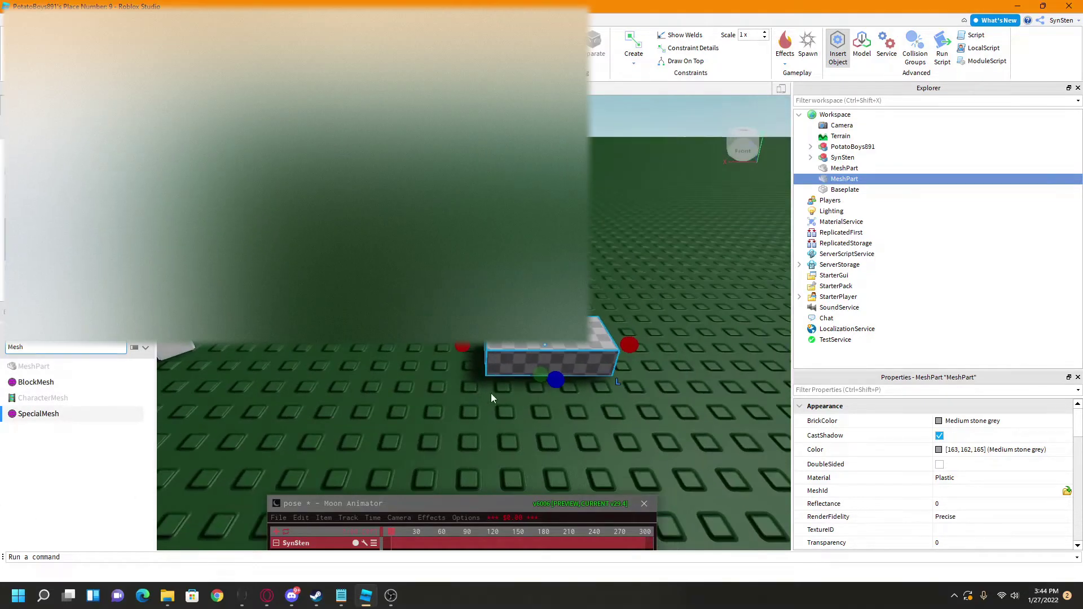
{"action": "left_click", "coordinate": [1067, 491]}
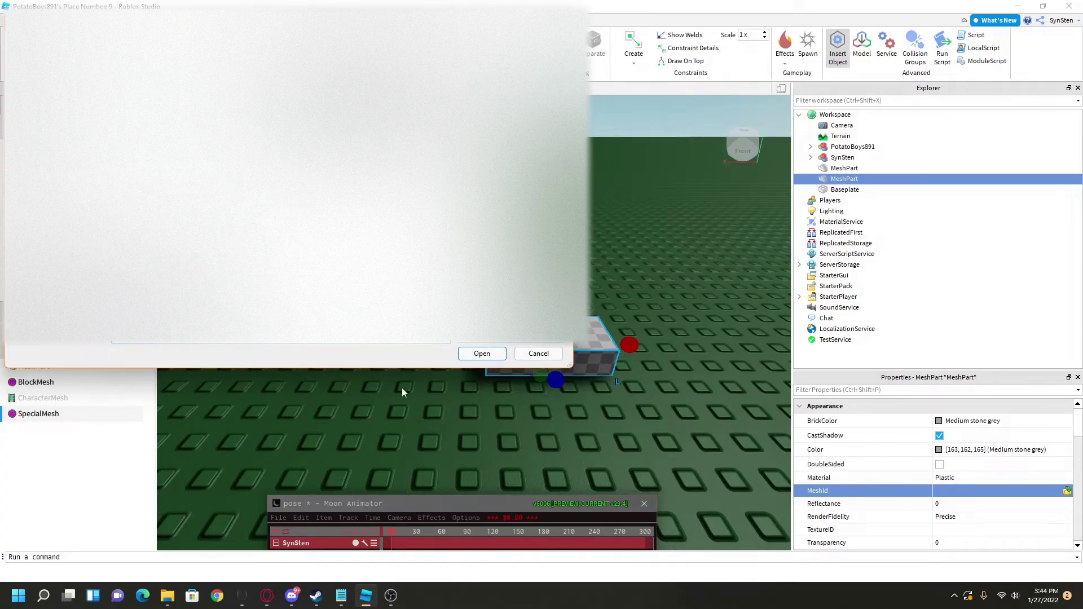
{"action": "left_click", "coordinate": [474, 353]}
{"action": "left_click", "coordinate": [646, 310]}
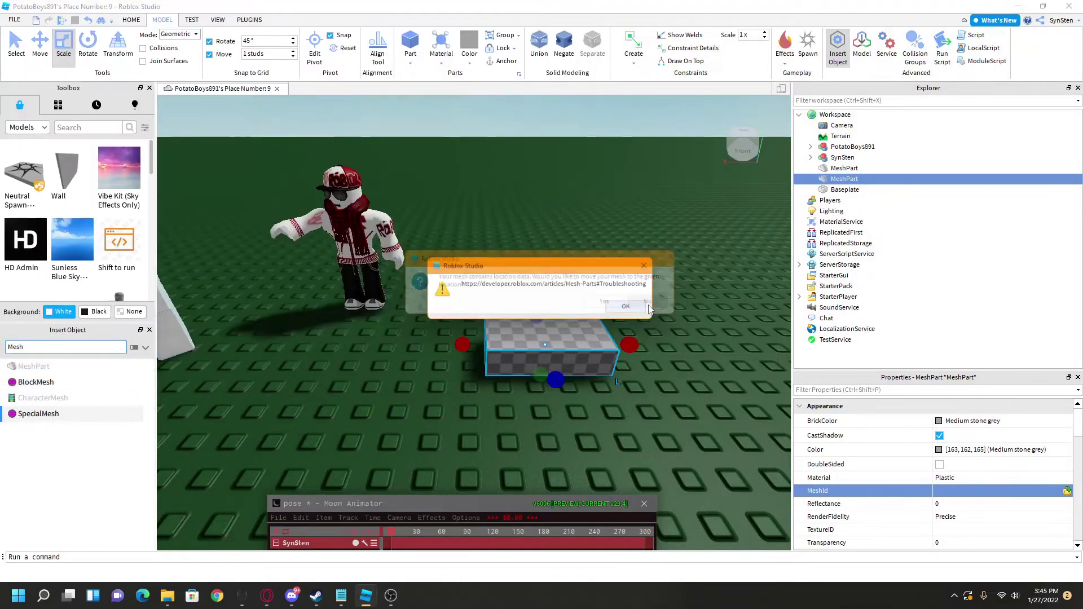
{"action": "left_click", "coordinate": [631, 308]}
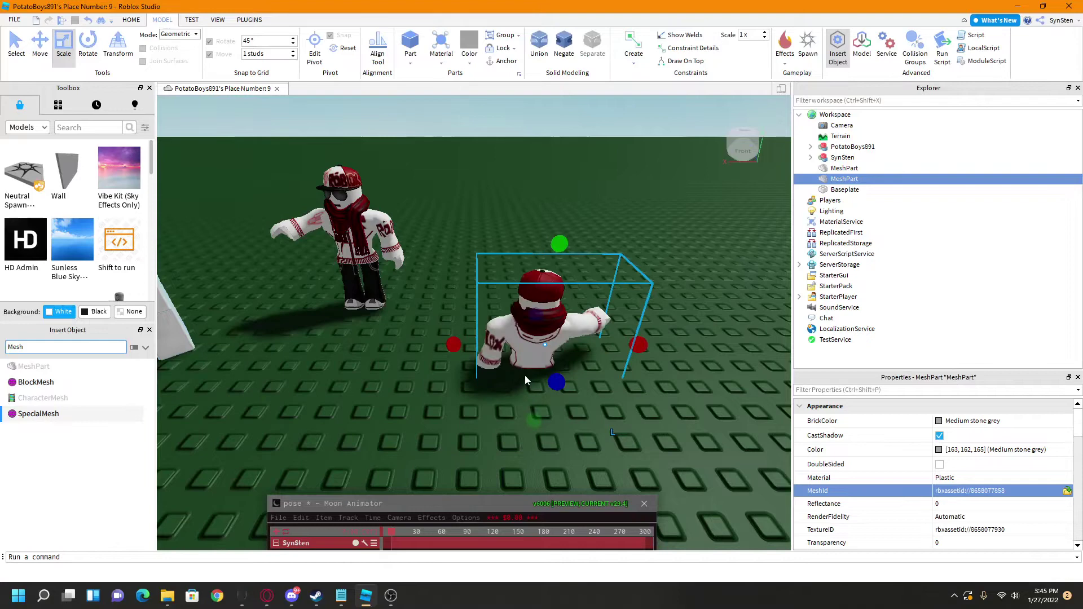
Delete the original posed avatar rig from the workspace and close the Moon Animator window
{"action": "right_click_drag", "start_coordinate": [525, 374], "coordinate": [525, 375]}
{"action": "left_click_drag", "start_coordinate": [524, 374], "coordinate": [437, 395]}
{"action": "right_click_drag", "start_coordinate": [437, 395], "coordinate": [437, 395]}
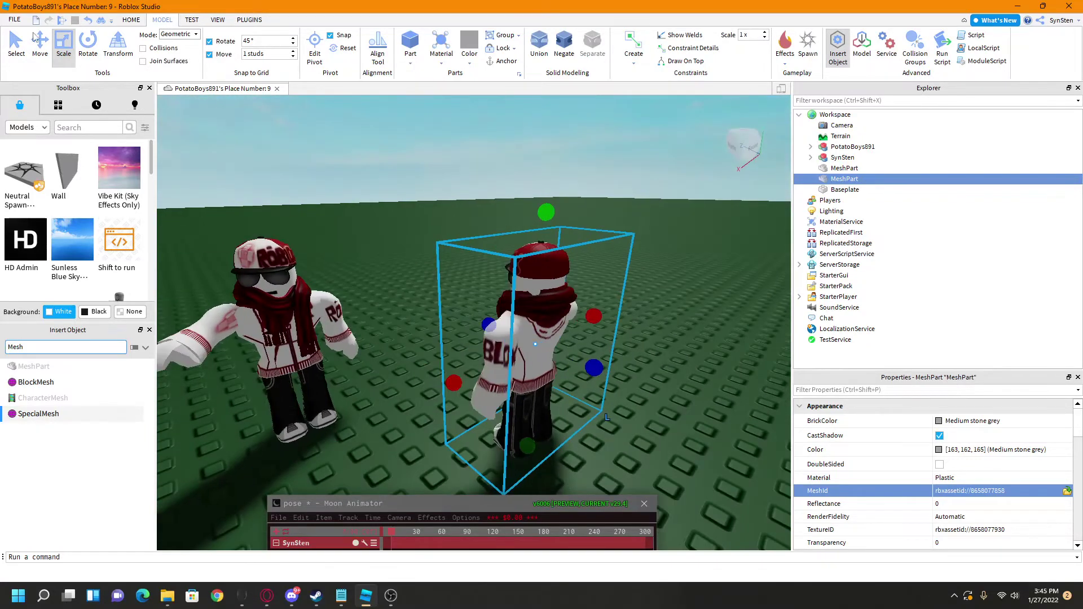
{"action": "left_click", "coordinate": [277, 290]}
{"action": "key", "text": "Delete"}
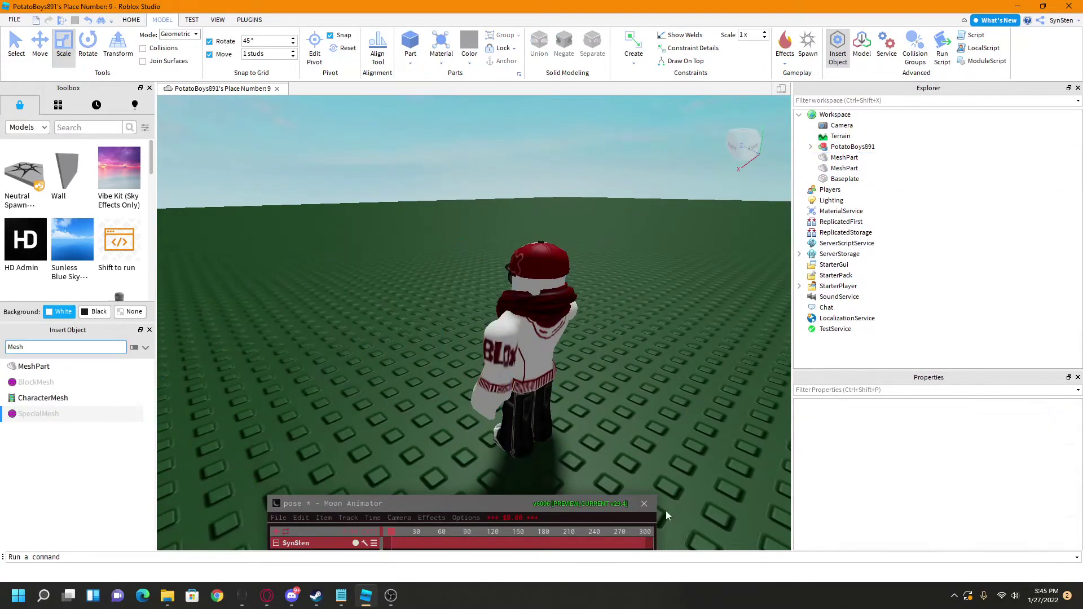
{"action": "left_click", "coordinate": [644, 503]}
{"action": "left_click", "coordinate": [645, 540]}
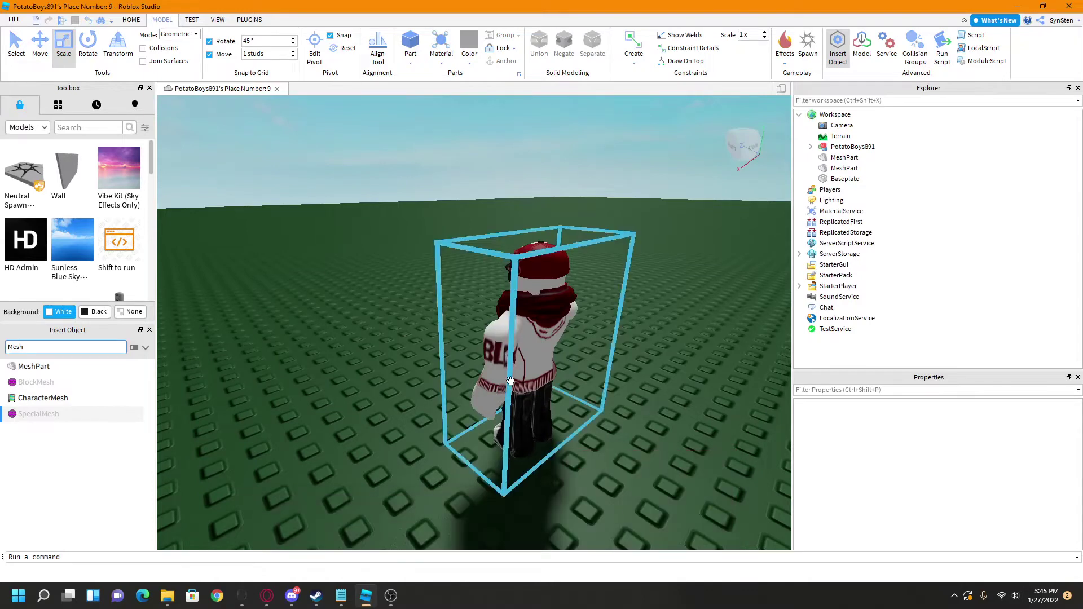
Shift the imported avatar mesh slightly aside and rotate it about its vertical axis to face the front
{"action": "left_click_drag", "start_coordinate": [516, 446], "coordinate": [431, 435]}
{"action": "left_click", "coordinate": [89, 50]}
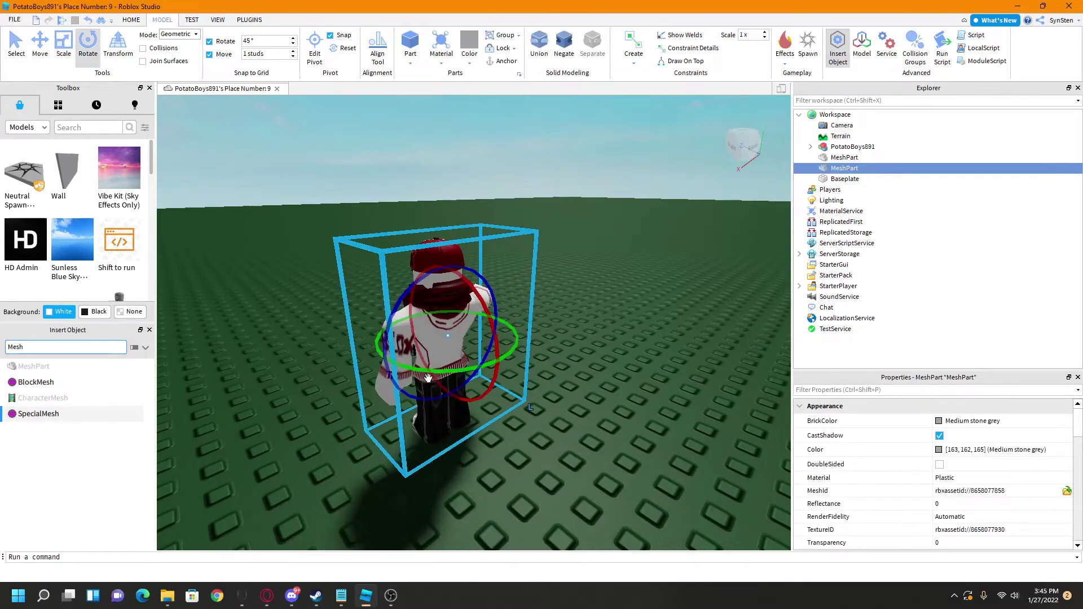
{"action": "left_click_drag", "start_coordinate": [515, 341], "coordinate": [491, 219]}
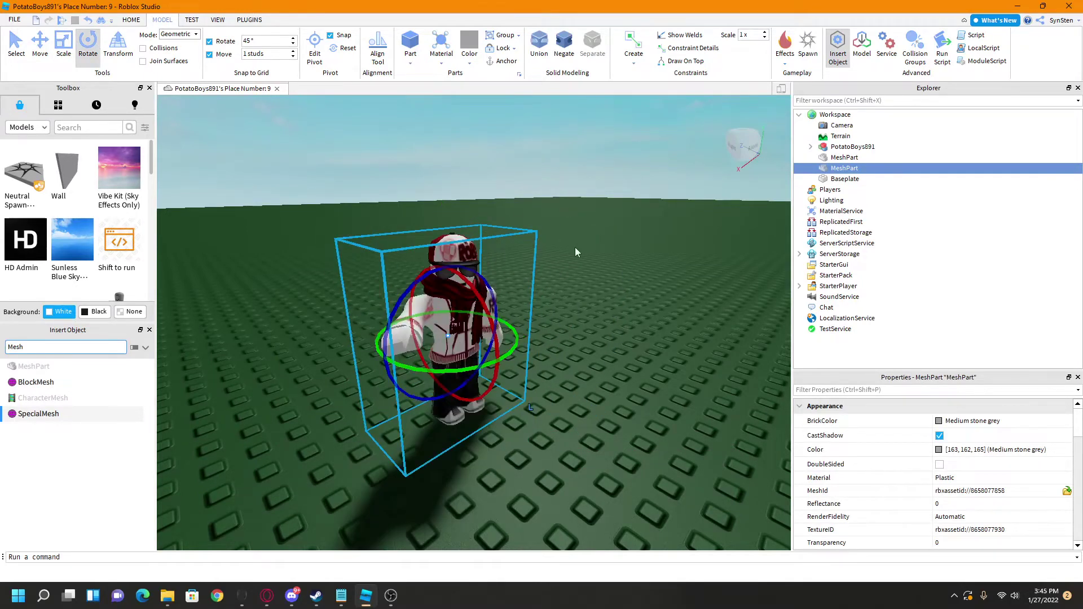
{"action": "right_click_drag", "start_coordinate": [574, 247], "coordinate": [574, 247]}
{"action": "left_click", "coordinate": [612, 290]}
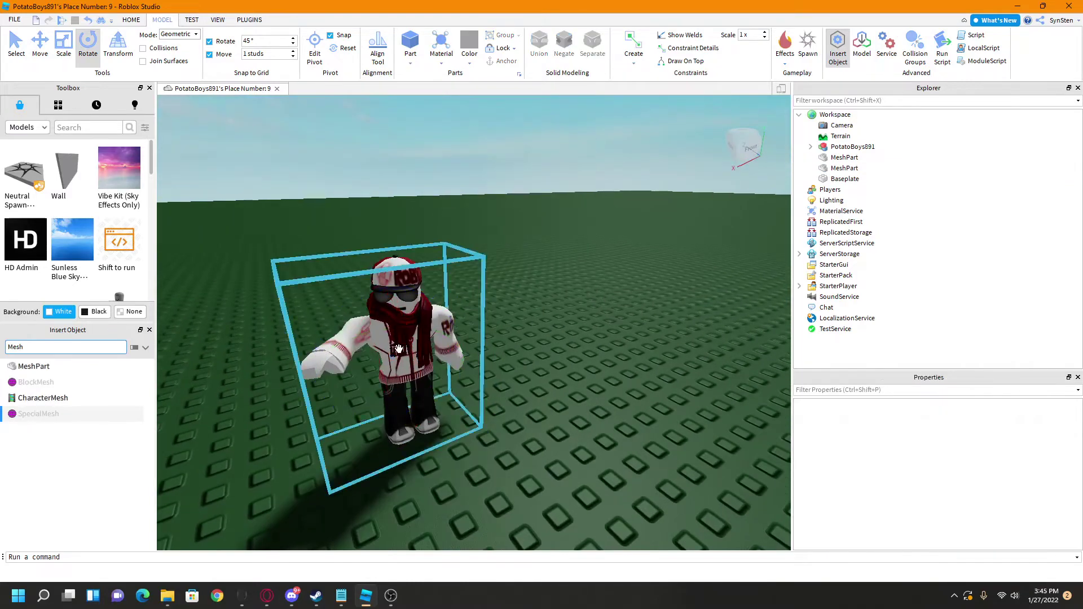
Set the avatar mesh's BrickColor to Deep blue
{"action": "left_click", "coordinate": [431, 337]}
{"action": "right_click_drag", "start_coordinate": [519, 339], "coordinate": [517, 338]}
{"action": "right_click_drag", "start_coordinate": [672, 345], "coordinate": [673, 345]}
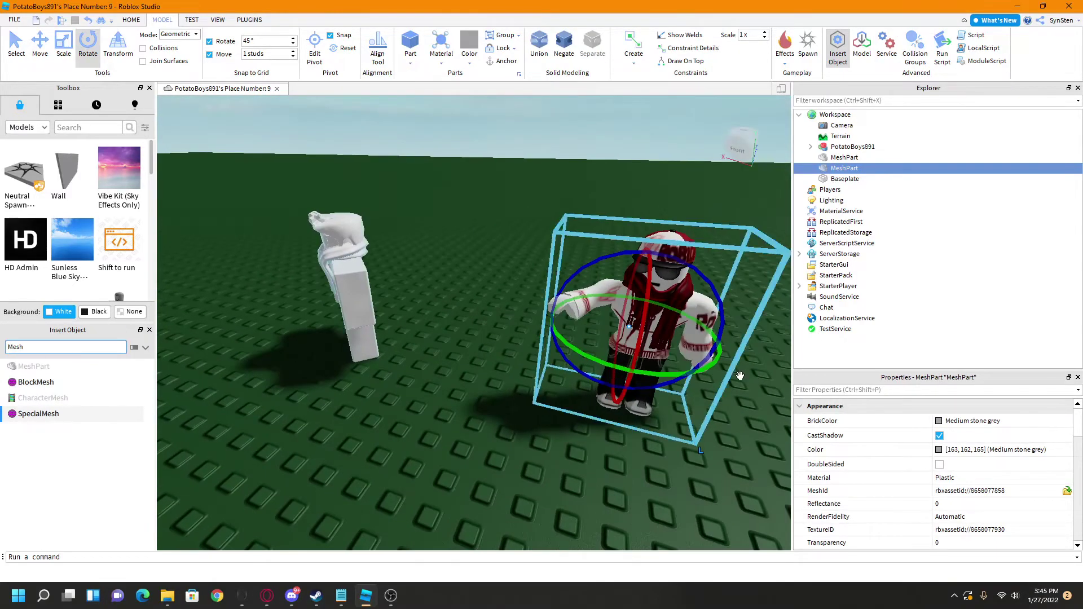
{"action": "right_click_drag", "start_coordinate": [671, 458], "coordinate": [672, 458]}
{"action": "left_click", "coordinate": [977, 532]}
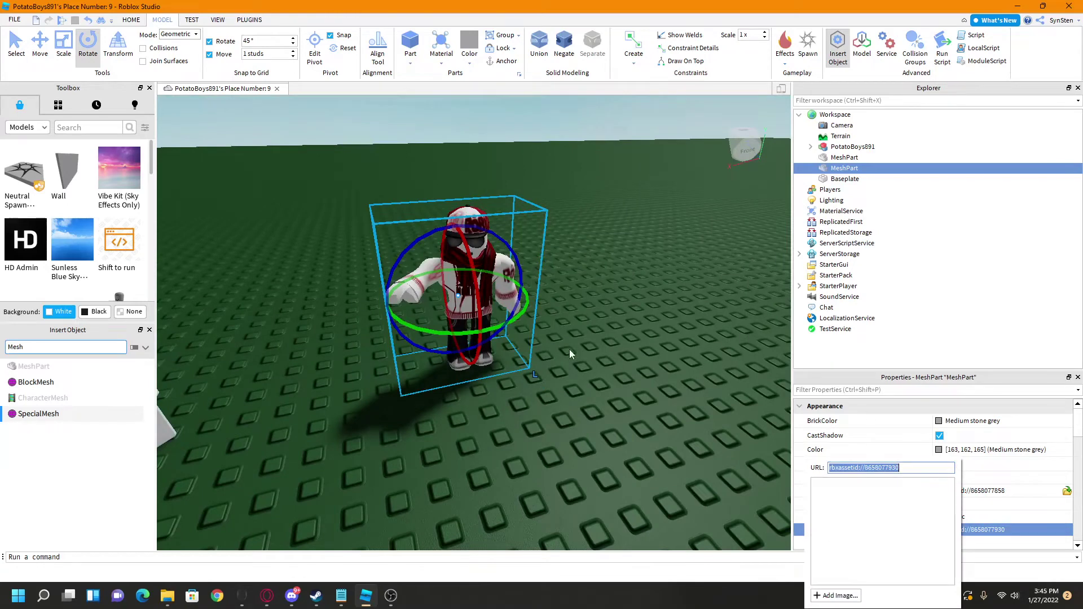
{"action": "left_click", "coordinate": [570, 353]}
{"action": "left_click", "coordinate": [468, 304]}
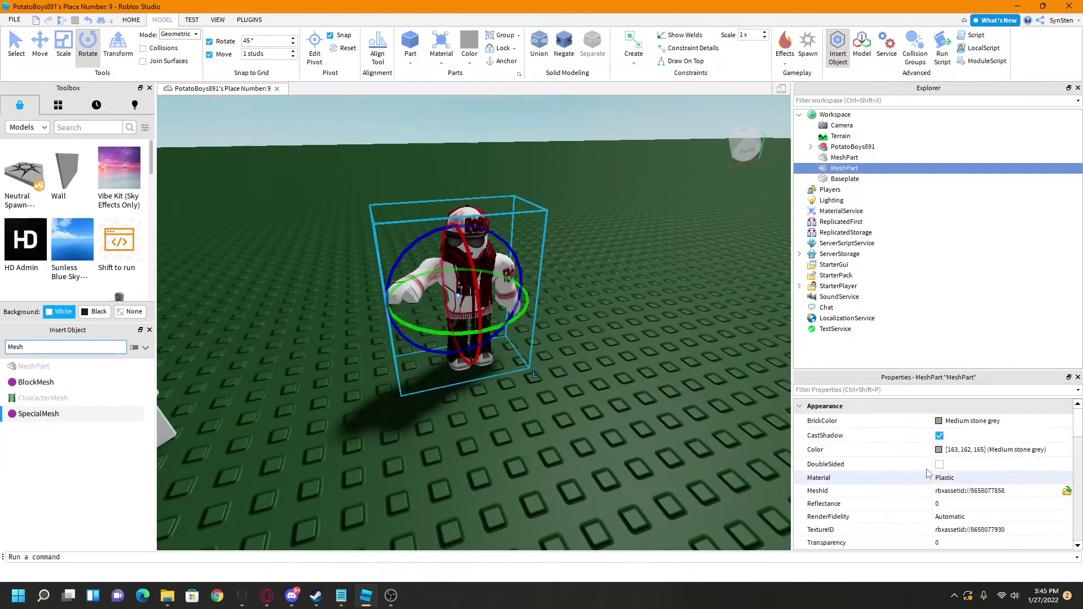
{"action": "left_click", "coordinate": [941, 421]}
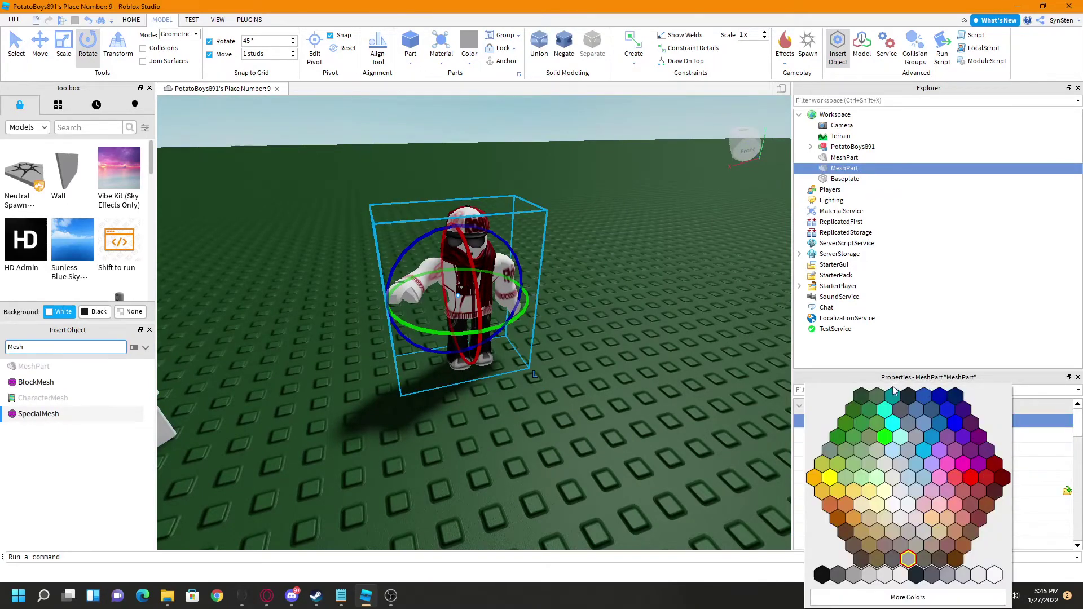
{"action": "left_click", "coordinate": [925, 398]}
{"action": "right_click_drag", "start_coordinate": [626, 339], "coordinate": [607, 331]}
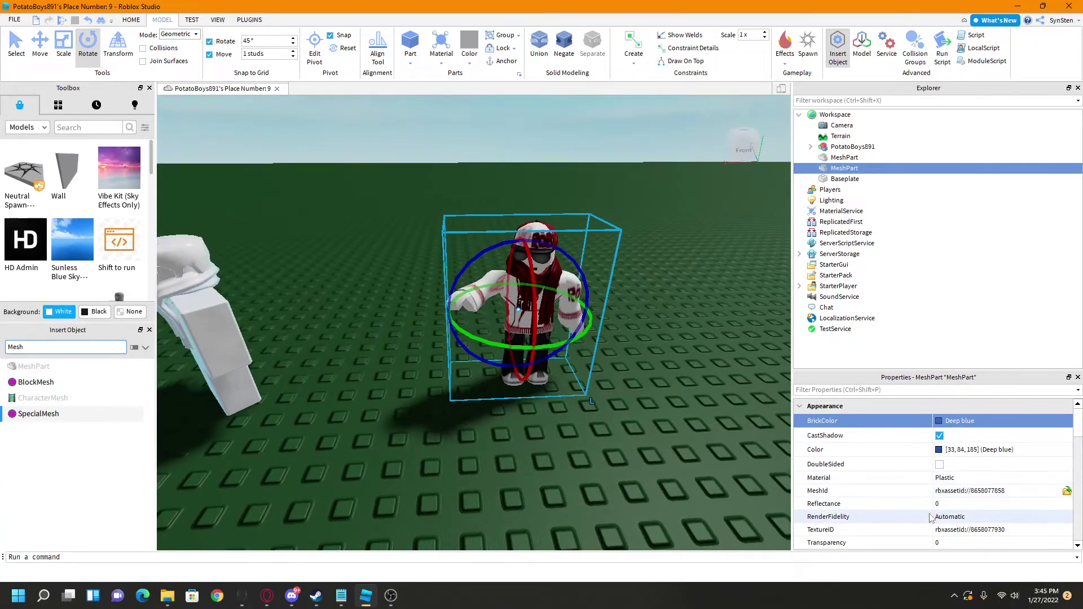
Clear the avatar mesh's TextureID so that its plain part colour is used
{"action": "left_click", "coordinate": [985, 532]}
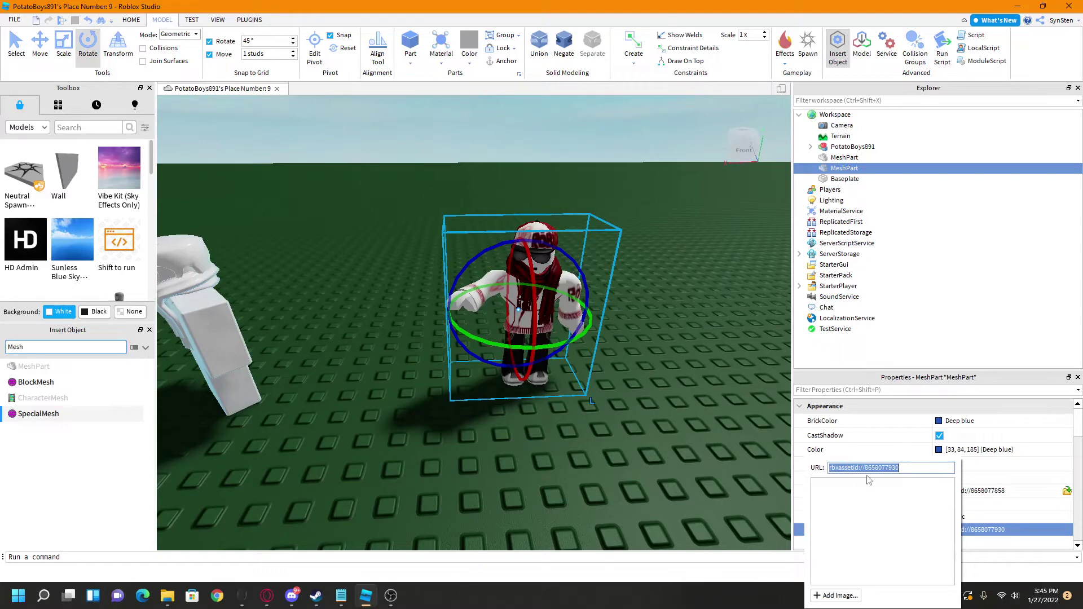
{"action": "key", "text": "Return"}
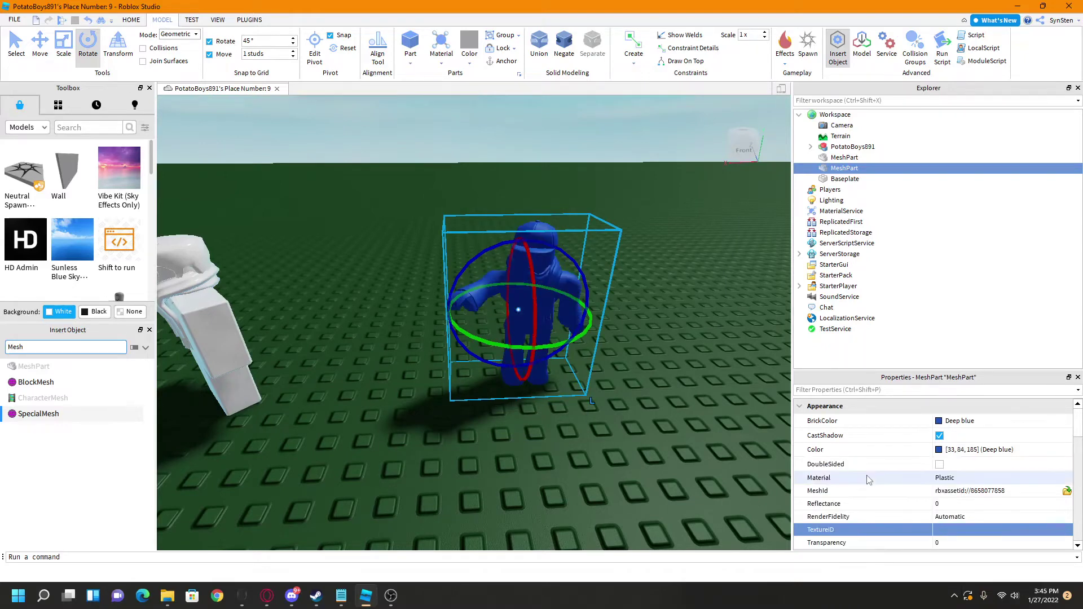
{"action": "left_click", "coordinate": [623, 398]}
{"action": "key", "text": "d"}
{"action": "right_click_drag", "start_coordinate": [622, 397], "coordinate": [486, 355]}
{"action": "left_click", "coordinate": [485, 355]}
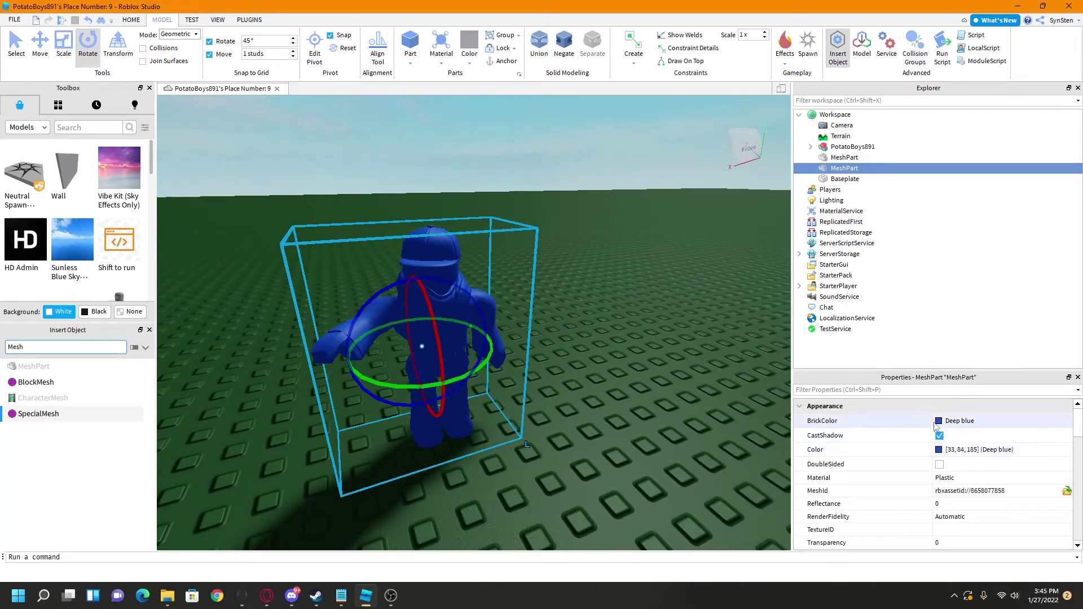
Set the avatar mesh's Material to Glass
{"action": "left_click", "coordinate": [953, 478]}
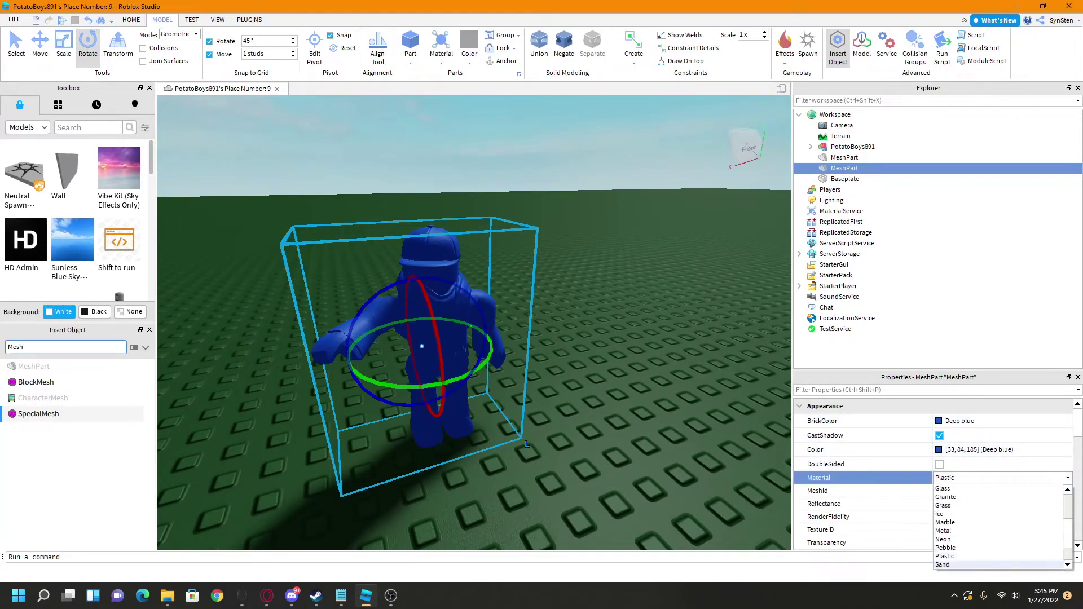
{"action": "scroll", "coordinate": [986, 550], "scroll_direction": "down", "scroll_amount": 2}
{"action": "scroll", "coordinate": [963, 516], "scroll_direction": "up", "scroll_amount": 4}
{"action": "scroll", "coordinate": [965, 511], "scroll_direction": "down", "scroll_amount": 4}
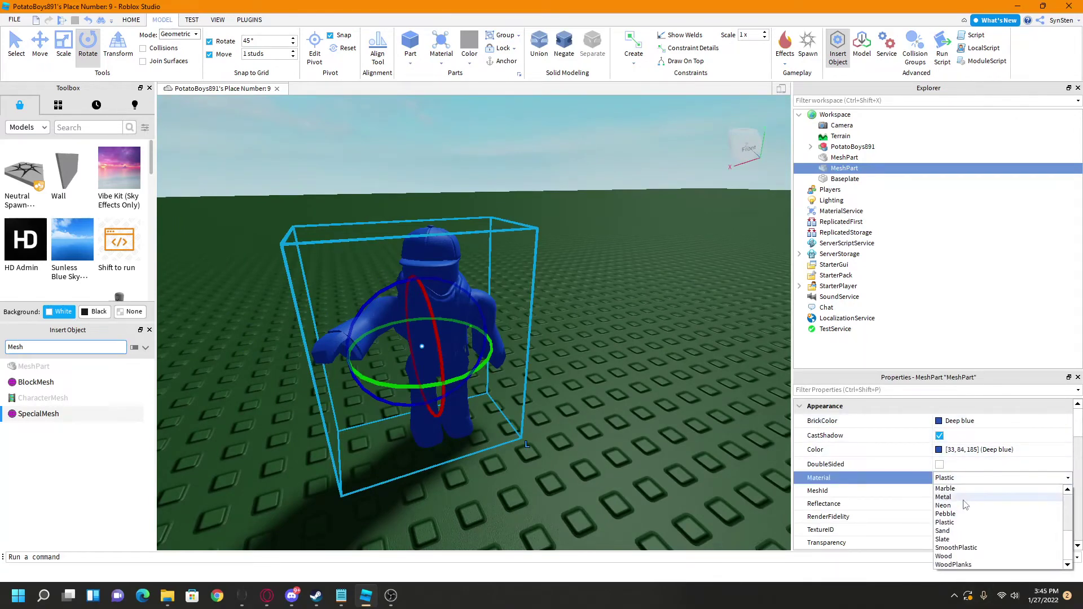
{"action": "scroll", "coordinate": [969, 550], "scroll_direction": "up", "scroll_amount": 2}
{"action": "scroll", "coordinate": [1000, 550], "scroll_direction": "down", "scroll_amount": 2}
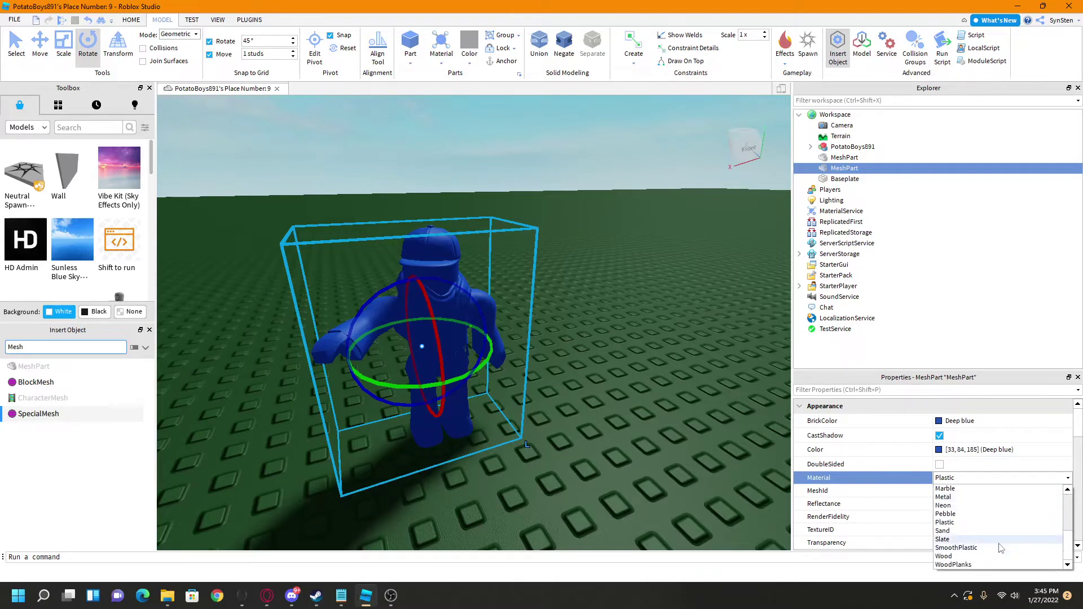
{"action": "mouse_move", "coordinate": [1069, 541]}
{"action": "left_mouse_down"}
{"action": "mouse_move", "coordinate": [1071, 529]}
{"action": "mouse_move", "coordinate": [1073, 554]}
{"action": "mouse_move", "coordinate": [1081, 531]}
{"action": "left_mouse_up"}
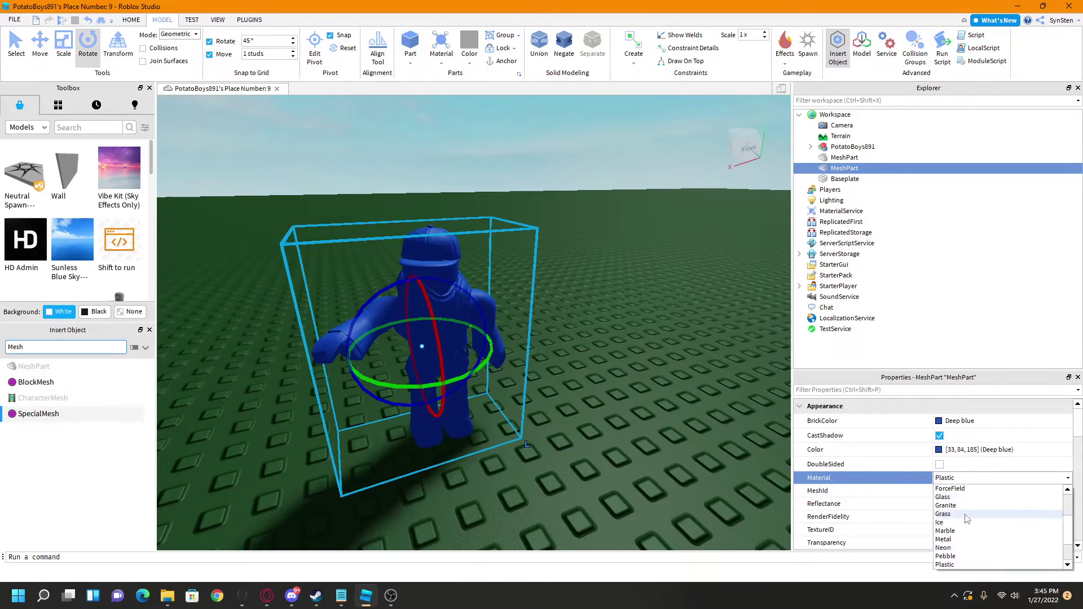
{"action": "left_click", "coordinate": [954, 497]}
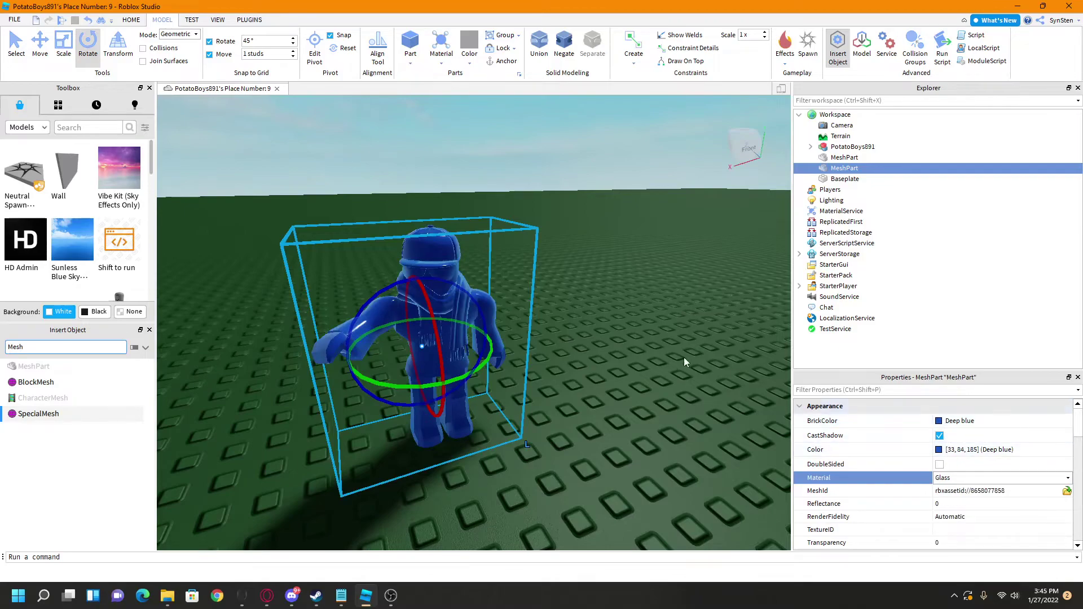
Examine the glass avatar mesh and the white mesh avatar next to it from different viewpoints
{"action": "right_click_drag", "start_coordinate": [684, 357], "coordinate": [624, 394]}
{"action": "left_click", "coordinate": [634, 370]}
{"action": "key", "text": "a"}
{"action": "key", "text": "a"}
{"action": "key", "text": "e"}
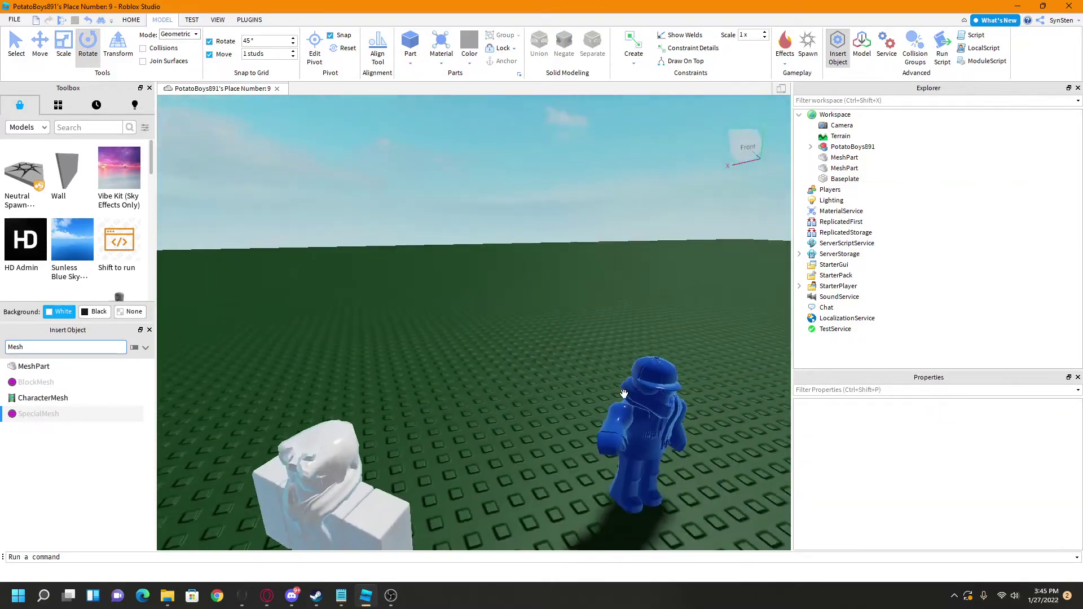
{"action": "key", "text": "q"}
{"action": "left_click_drag", "start_coordinate": [624, 394], "coordinate": [516, 476]}
{"action": "left_click", "coordinate": [631, 420]}
{"action": "key", "text": "d"}
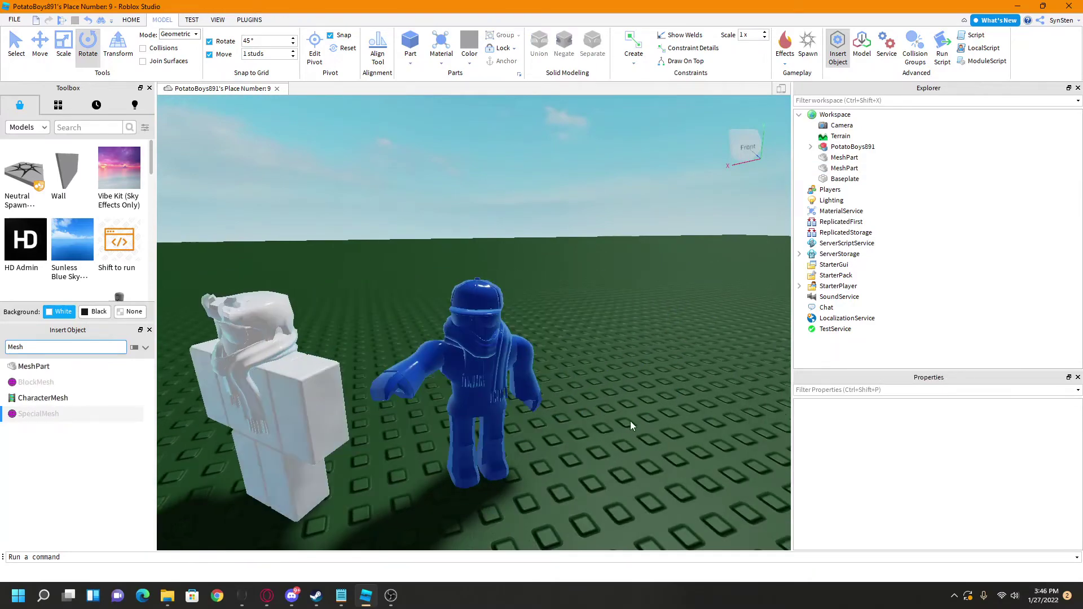
{"action": "key", "text": "a"}
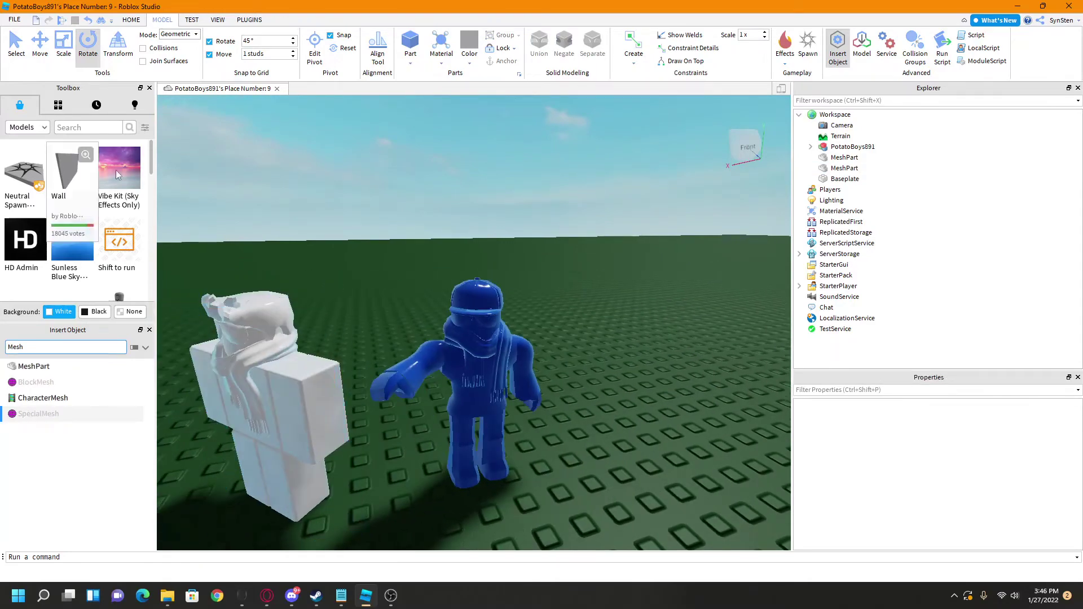
{"action": "key", "text": "d"}
{"action": "key", "text": "a"}
{"action": "key", "text": "d"}
{"action": "key", "text": "a"}
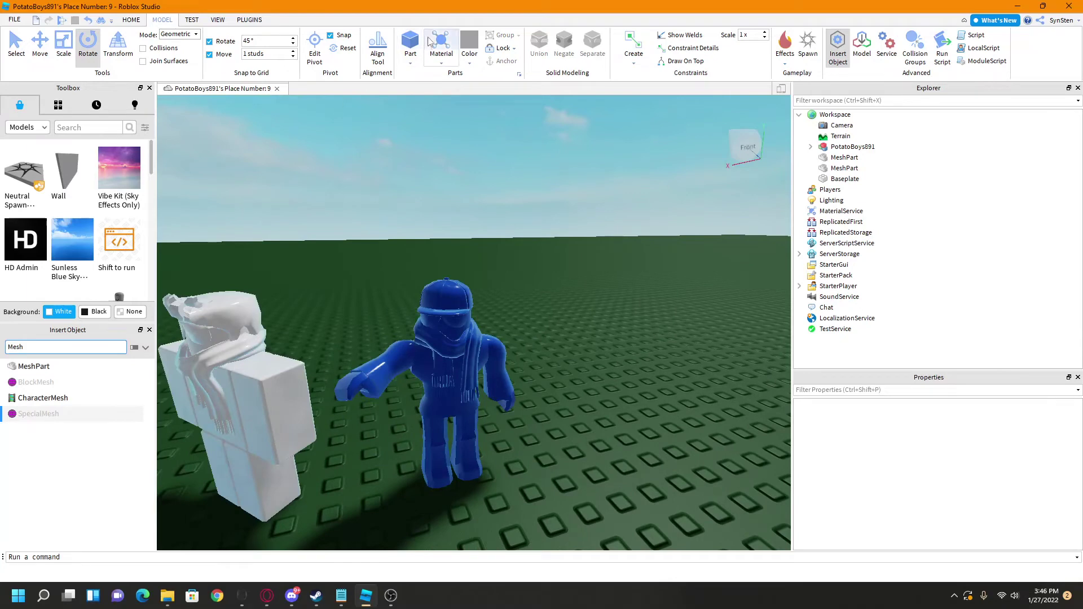
Insert a block Part and place it on the baseplate beside the blue avatar mesh
{"action": "left_click", "coordinate": [423, 75]}
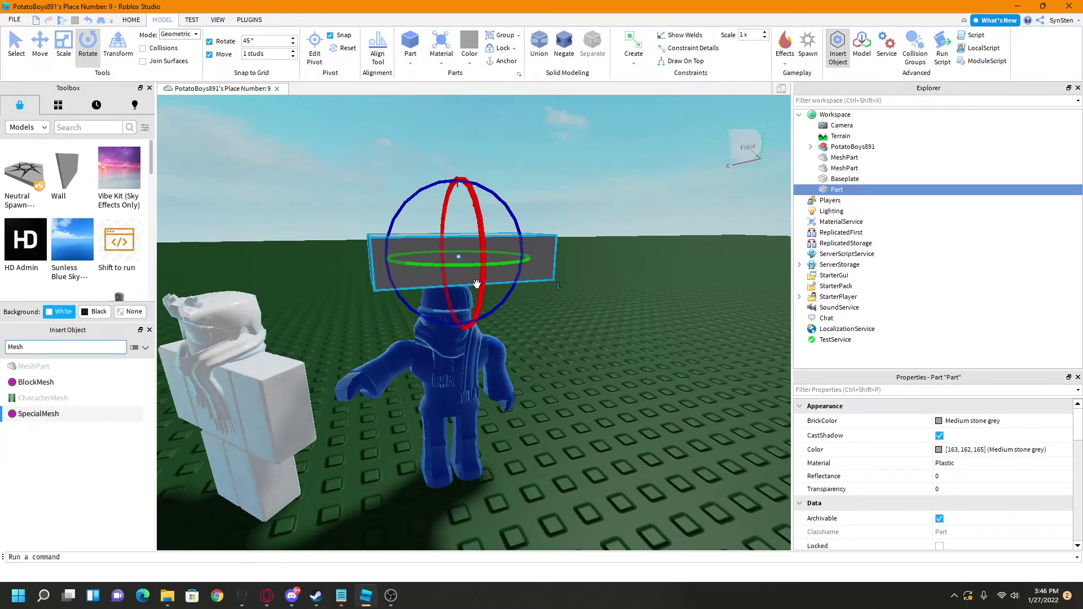
{"action": "key", "text": "d"}
{"action": "left_click_drag", "start_coordinate": [370, 241], "coordinate": [333, 452]}
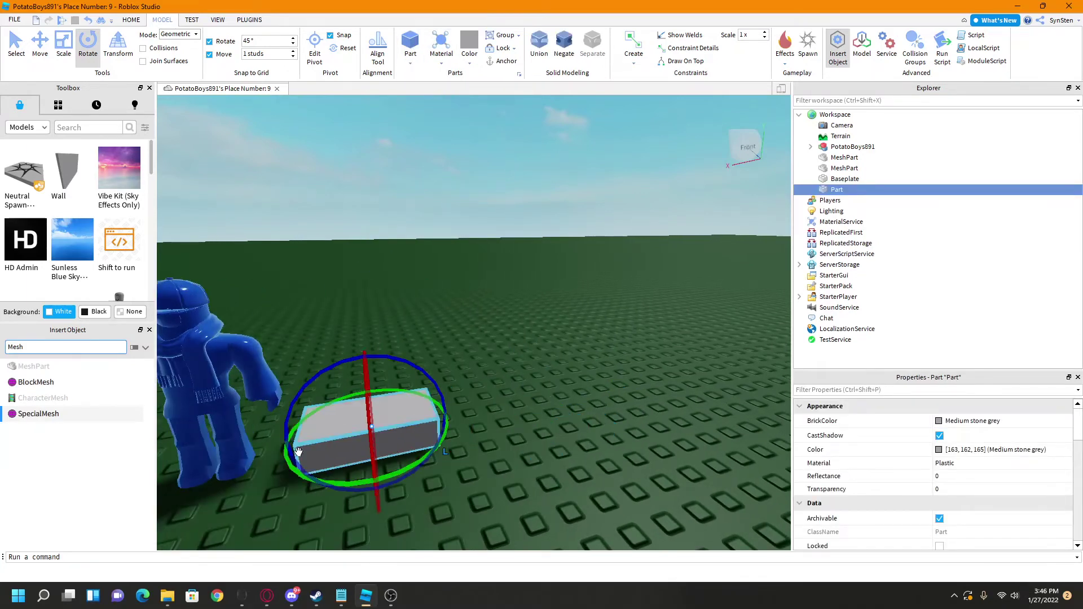
{"action": "key", "text": "a"}
{"action": "left_click_drag", "start_coordinate": [232, 413], "coordinate": [299, 412]}
{"action": "left_click", "coordinate": [439, 414]}
{"action": "left_click", "coordinate": [439, 414]}
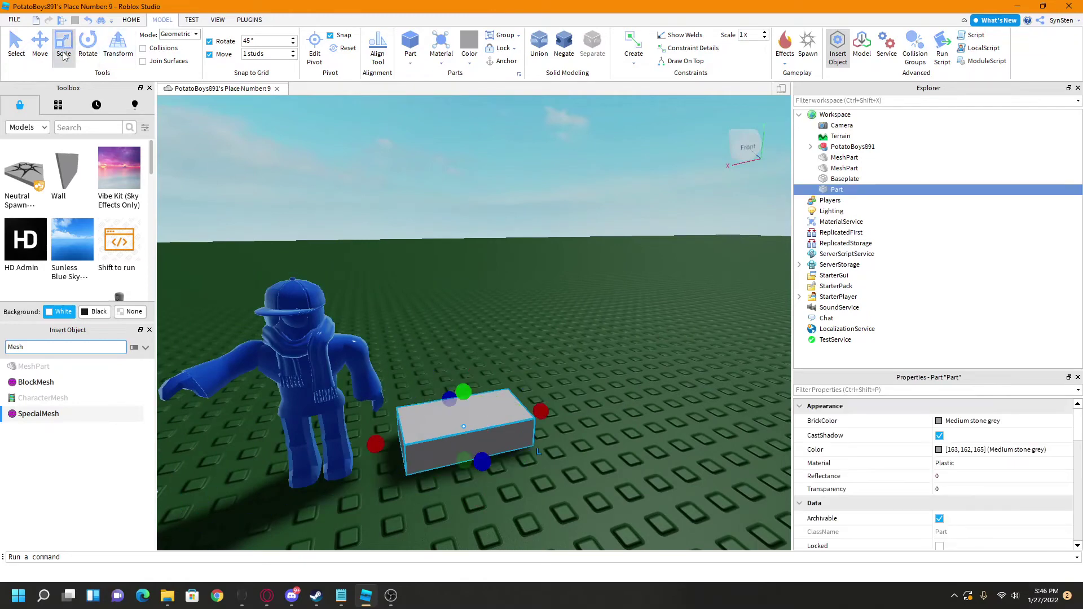
Scale the block wider, deeper and taller to form a large pedestal
{"action": "left_click_drag", "start_coordinate": [538, 402], "coordinate": [646, 383]}
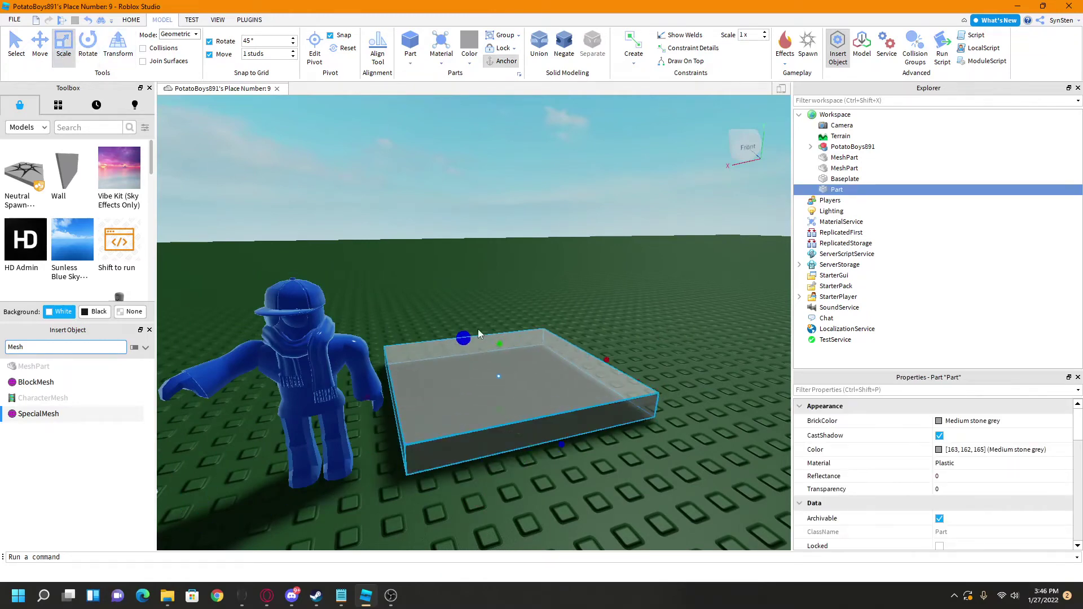
{"action": "left_click_drag", "start_coordinate": [478, 334], "coordinate": [478, 334]}
{"action": "left_click_drag", "start_coordinate": [499, 344], "coordinate": [501, 300]}
Place the blue avatar mesh on top of the pedestal and deselect it
{"action": "left_click_drag", "start_coordinate": [339, 402], "coordinate": [519, 316]}
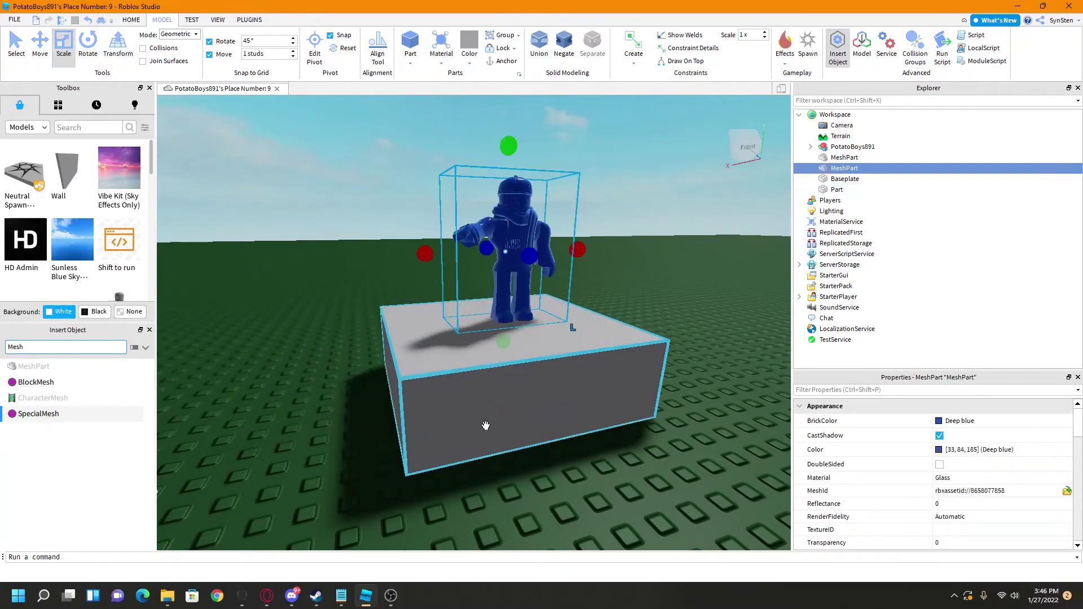
{"action": "left_click", "coordinate": [664, 415]}
{"action": "key", "text": "s"}
{"action": "right_click_drag", "start_coordinate": [663, 416], "coordinate": [490, 328]}
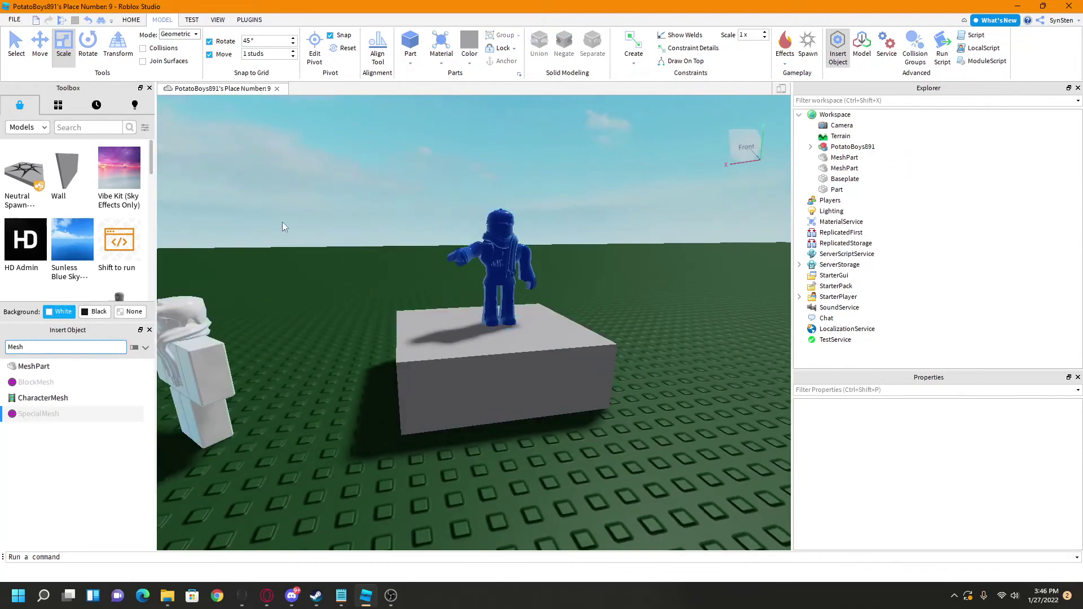
Anchor the blue avatar mesh and the pedestal together and deselect them
{"action": "left_click", "coordinate": [499, 265]}
{"action": "left_click", "coordinate": [524, 400], "text": "ctrl"}
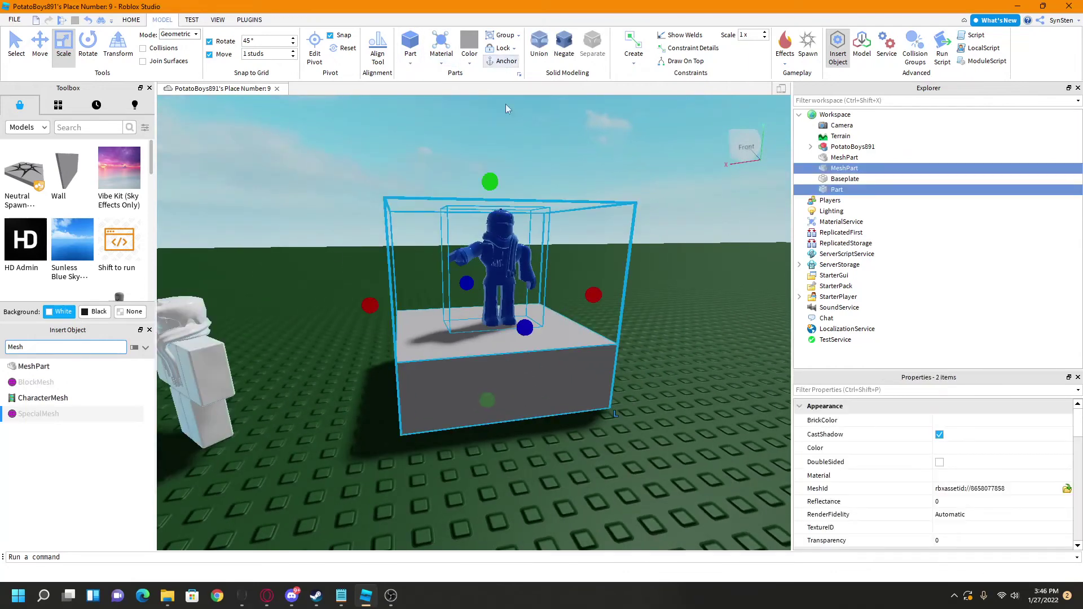
{"action": "left_click", "coordinate": [662, 305]}
Start a play test of the place with the statue on its pedestal
{"action": "key", "text": "s"}
{"action": "key", "text": "s"}
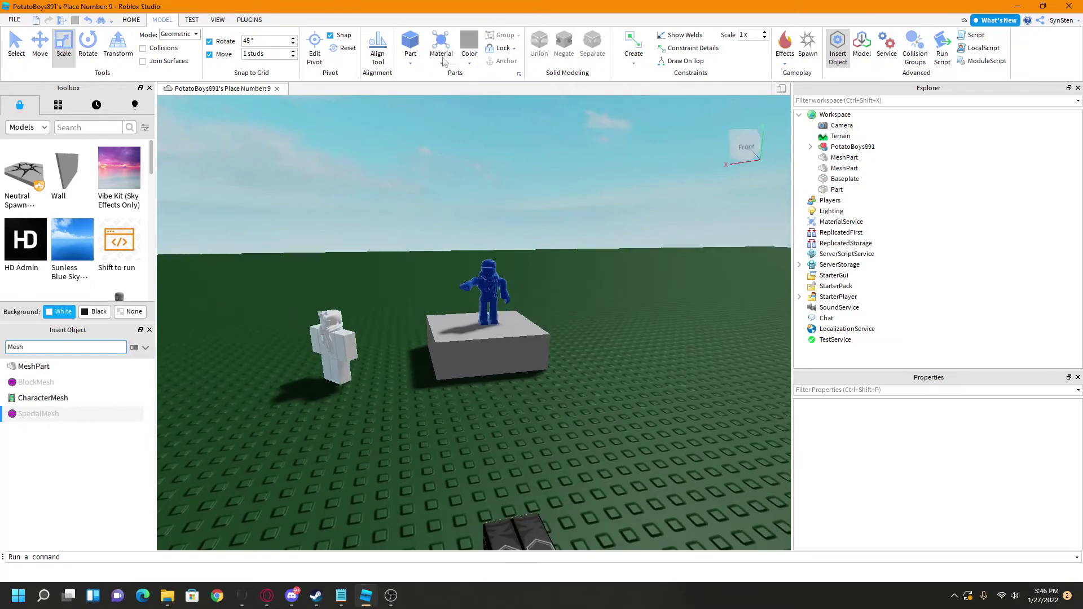
{"action": "key", "text": "w"}
{"action": "key", "text": "w"}
{"action": "left_click", "coordinate": [128, 20]}
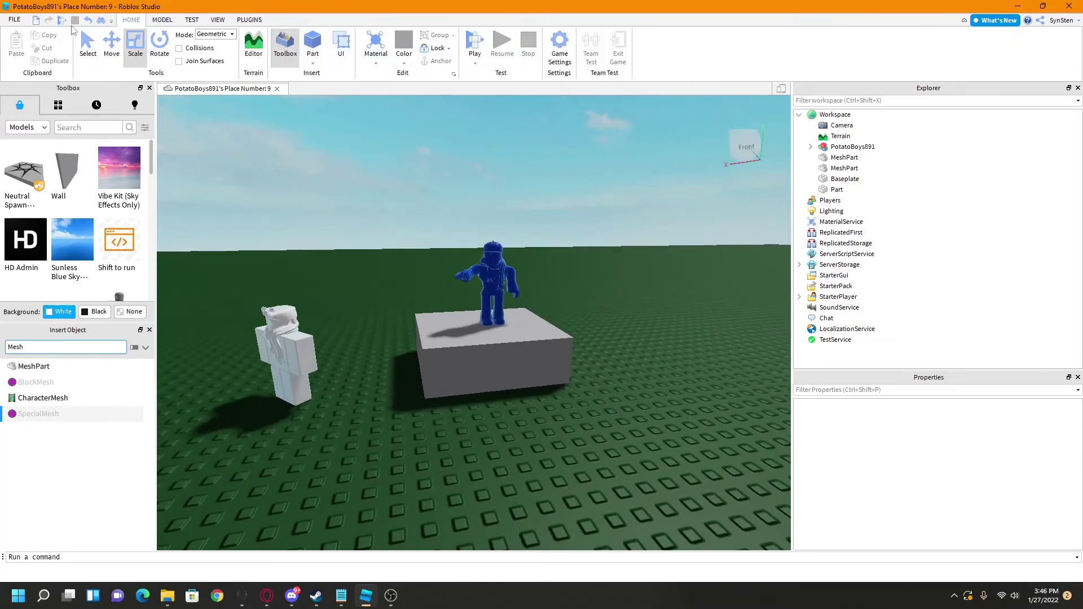
{"action": "left_click", "coordinate": [62, 20]}
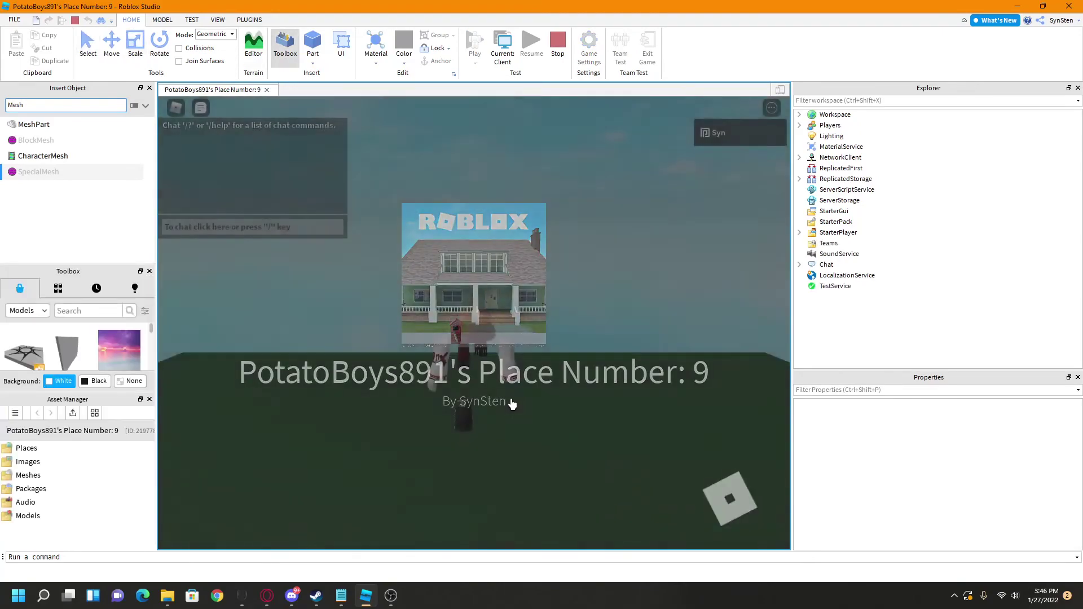
Run the character across the baseplate to the blue statue and jump onto its pedestal
{"action": "right_click_drag", "start_coordinate": [521, 384], "coordinate": [522, 383]}
{"action": "key", "text": "w"}
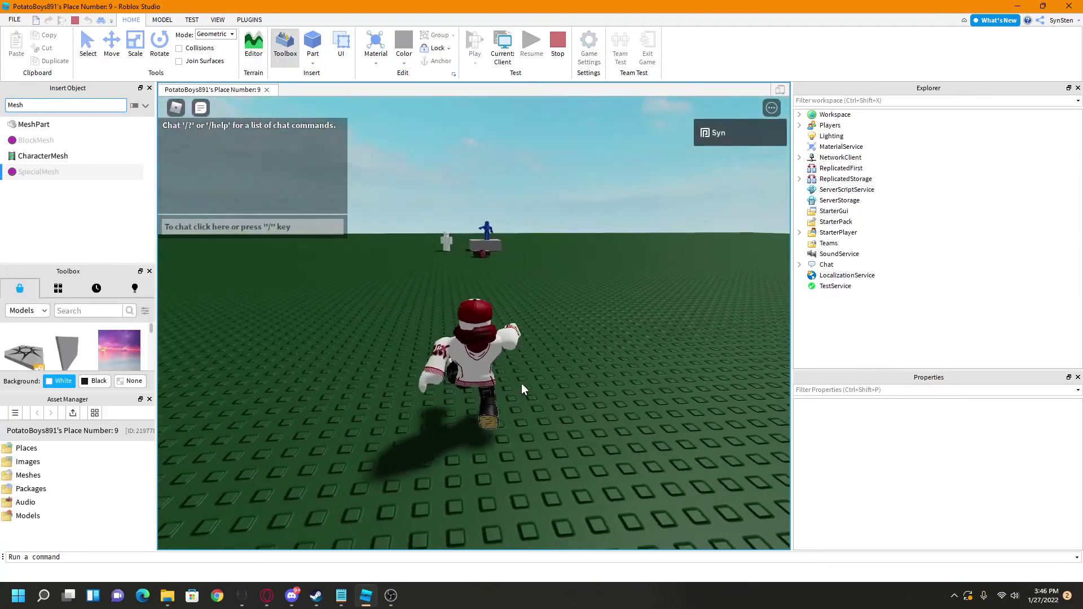
{"action": "key", "text": "d"}
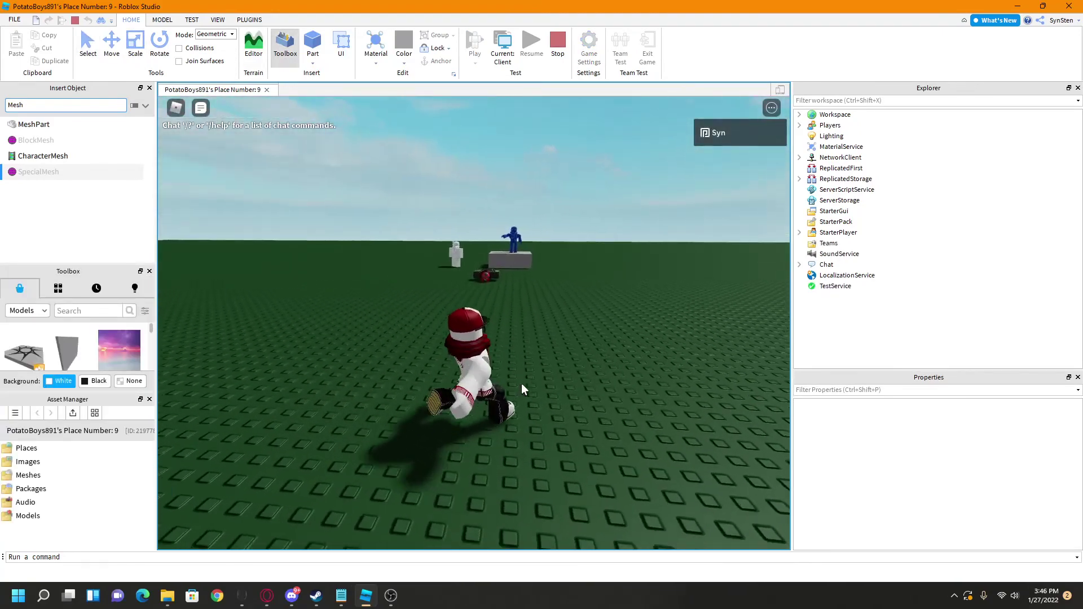
{"action": "right_click_drag", "start_coordinate": [521, 383], "coordinate": [521, 384]}
{"action": "key", "text": "w"}
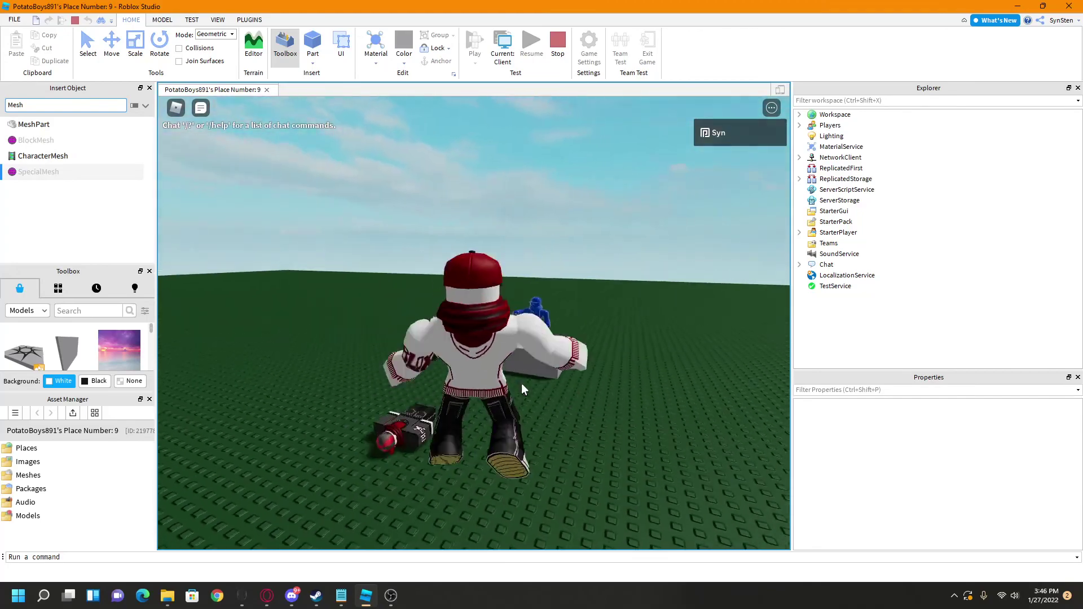
{"action": "key", "text": "shift"}
{"action": "key", "text": "w"}
{"action": "key", "text": "space"}
{"action": "key", "text": "shift"}
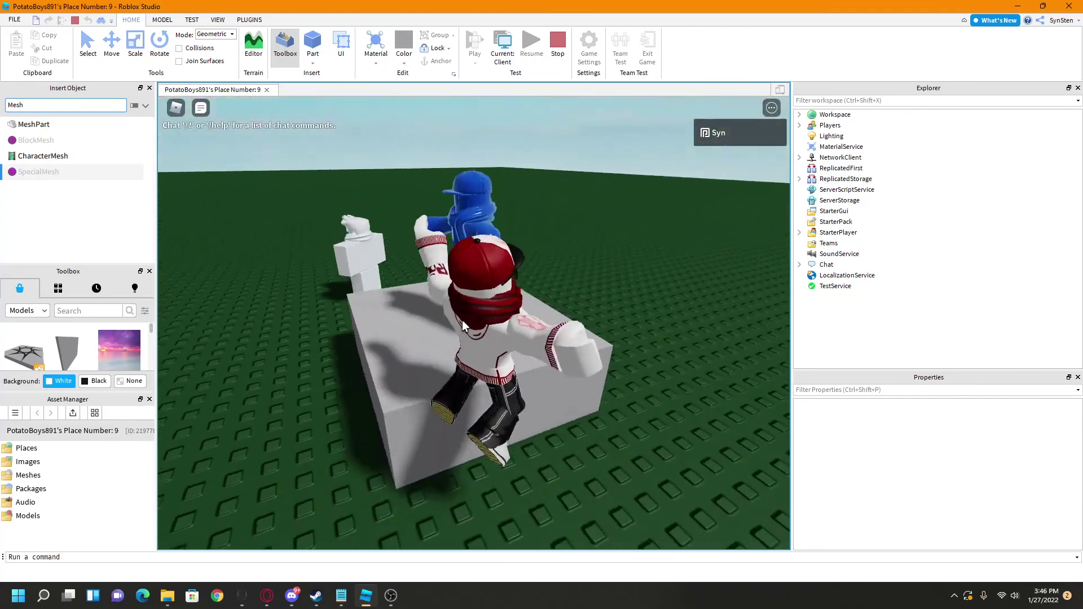
Walk the character over to the white mesh avatar, then return onto the pedestal and face forward beside the blue statue
{"action": "key", "text": "a"}
{"action": "key", "text": "w"}
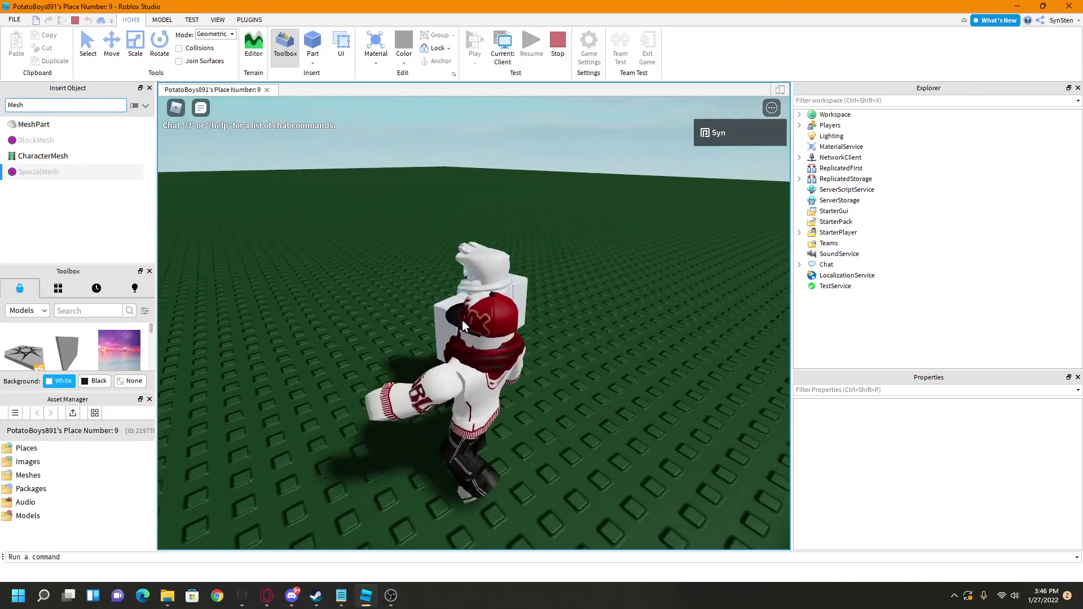
{"action": "right_click_drag", "start_coordinate": [462, 321], "coordinate": [462, 320]}
{"action": "key", "text": "space"}
{"action": "key", "text": "w"}
{"action": "key", "text": "s"}
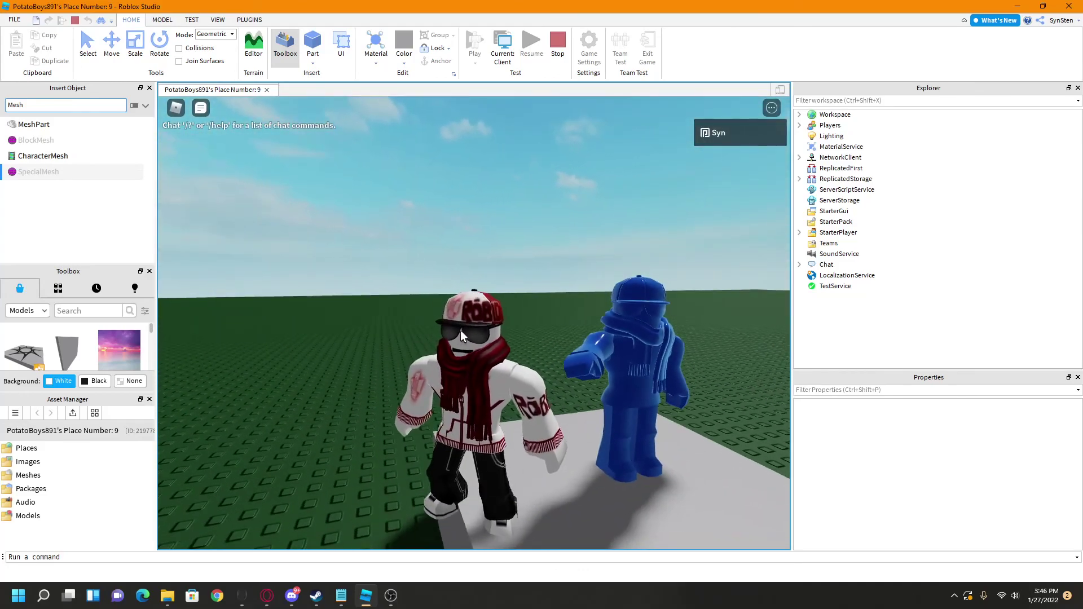
Send the chat command "/e wave" to make the character wave beside the statue
{"action": "key", "text": "slash"}
{"action": "type", "text": "/"}
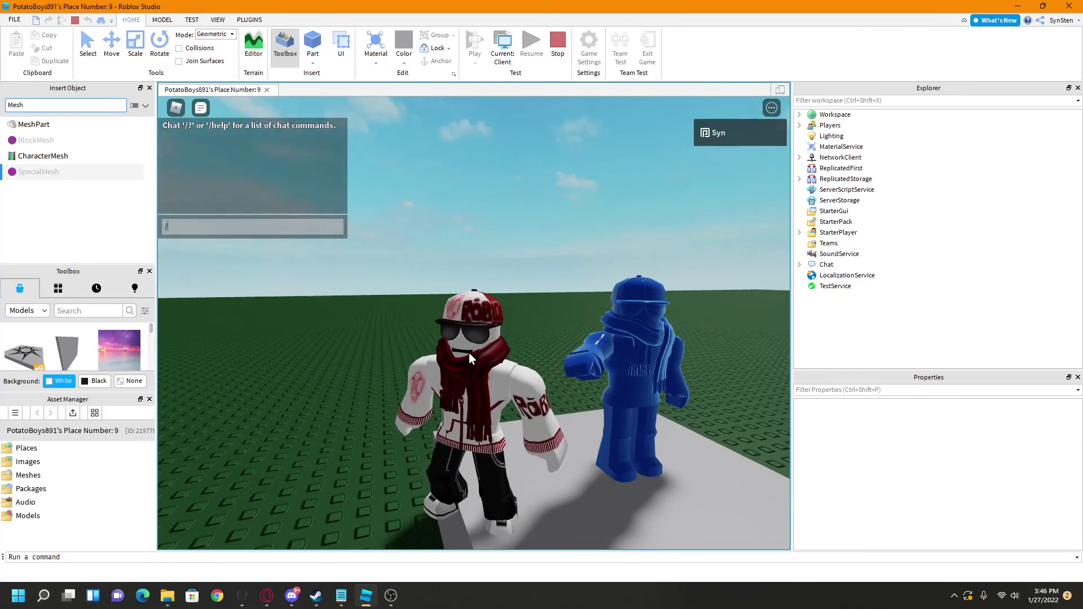
{"action": "type", "text": "e wave"}
{"action": "key", "text": "Return"}
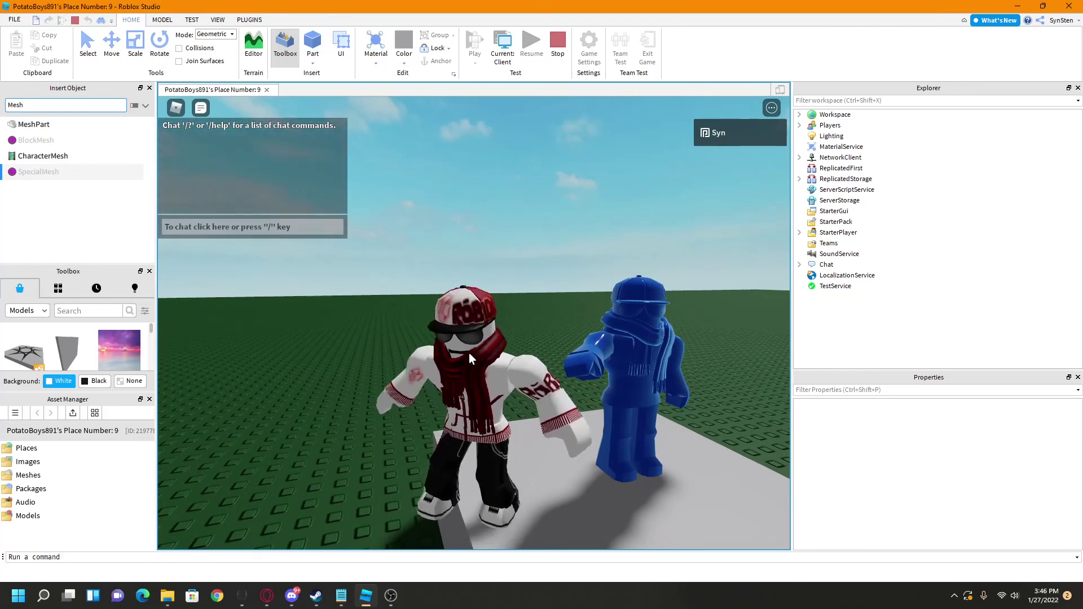